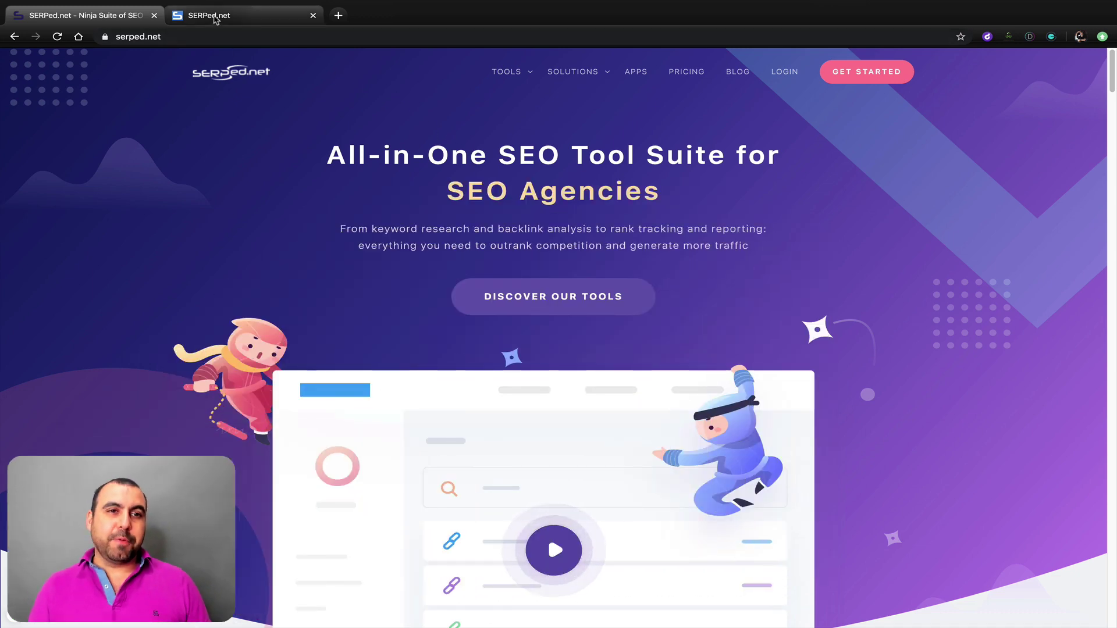
Step: Go via Agency > Agency Dashboard to the client Users list, then bring up Agency Settings
click(244, 15)
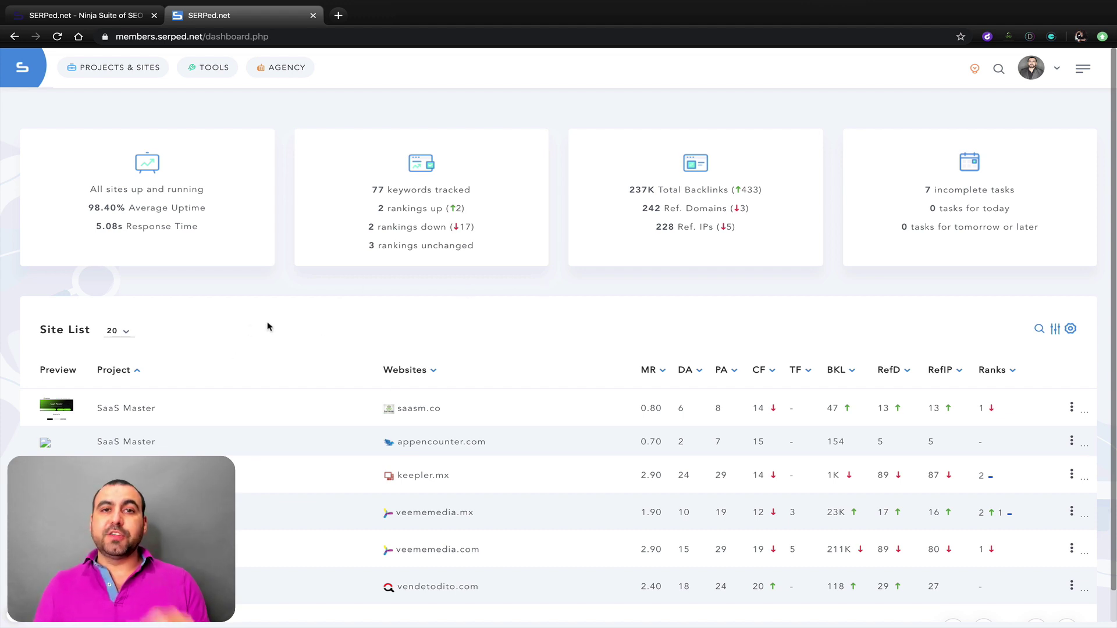
click(81, 71)
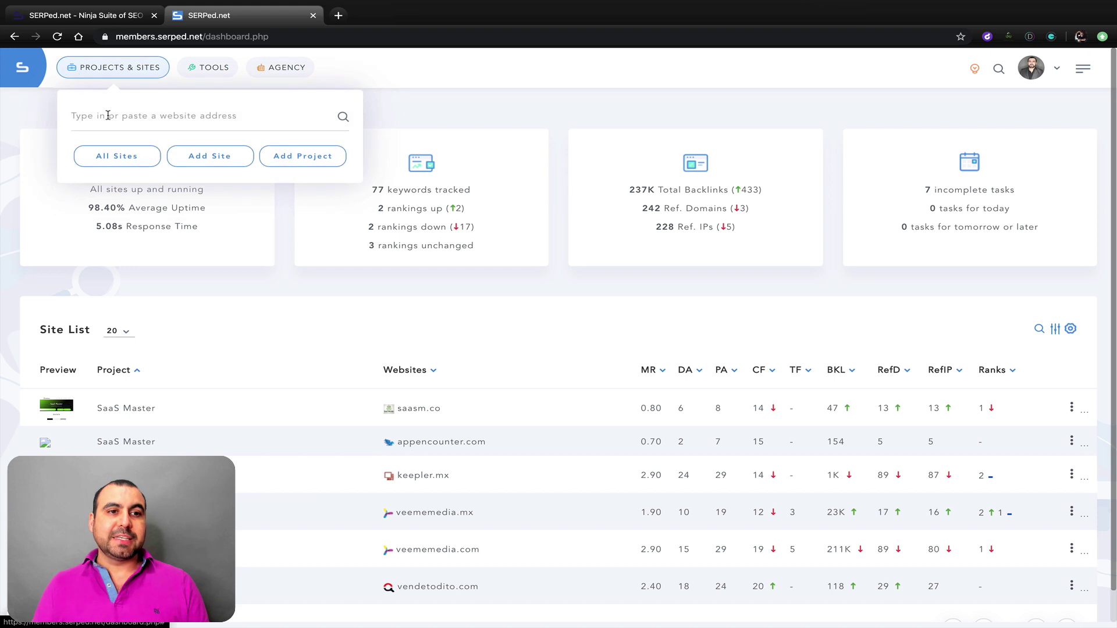
click(285, 73)
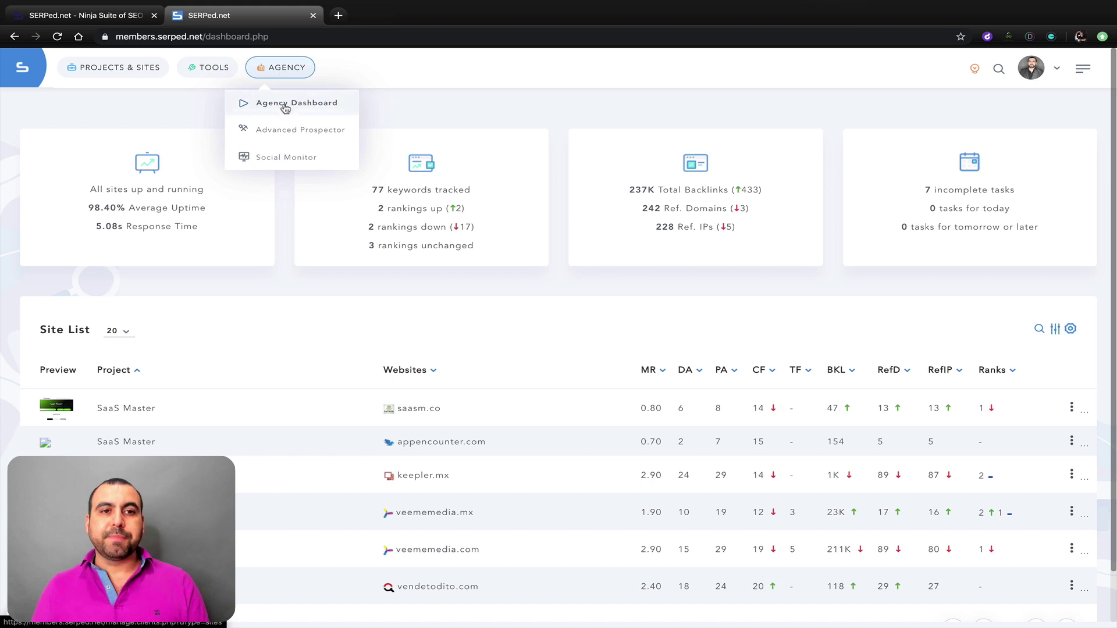
click(286, 108)
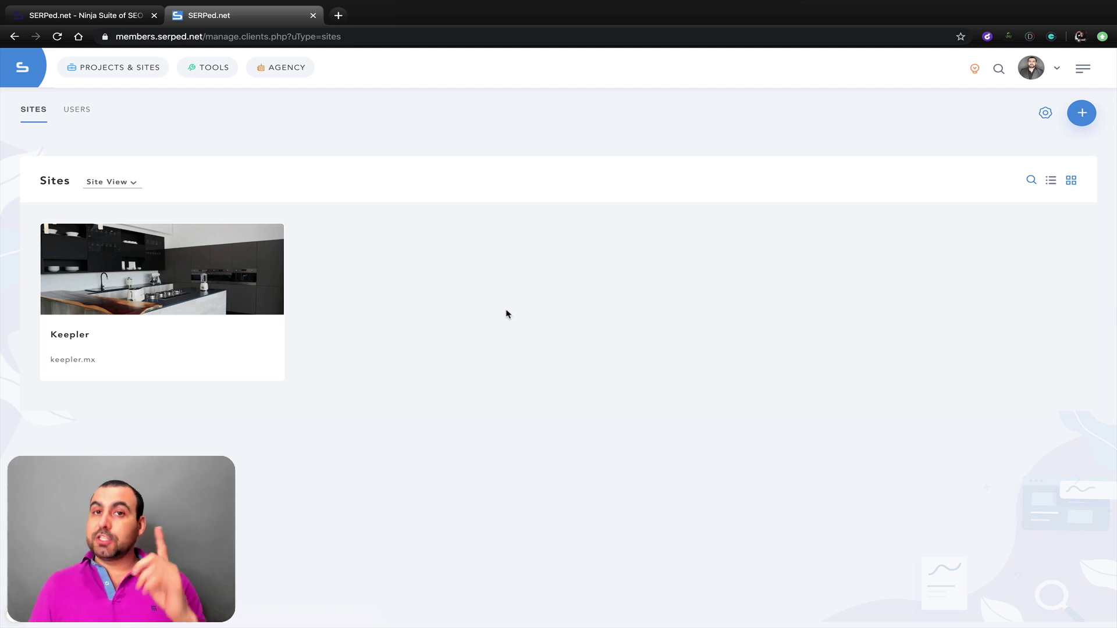
click(78, 112)
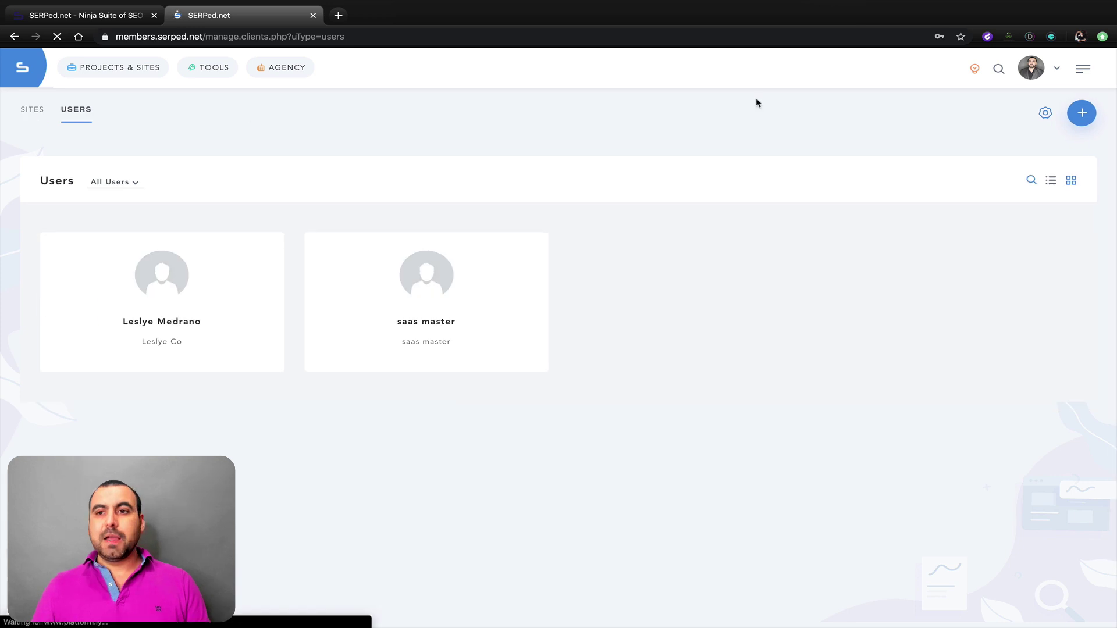
click(1048, 116)
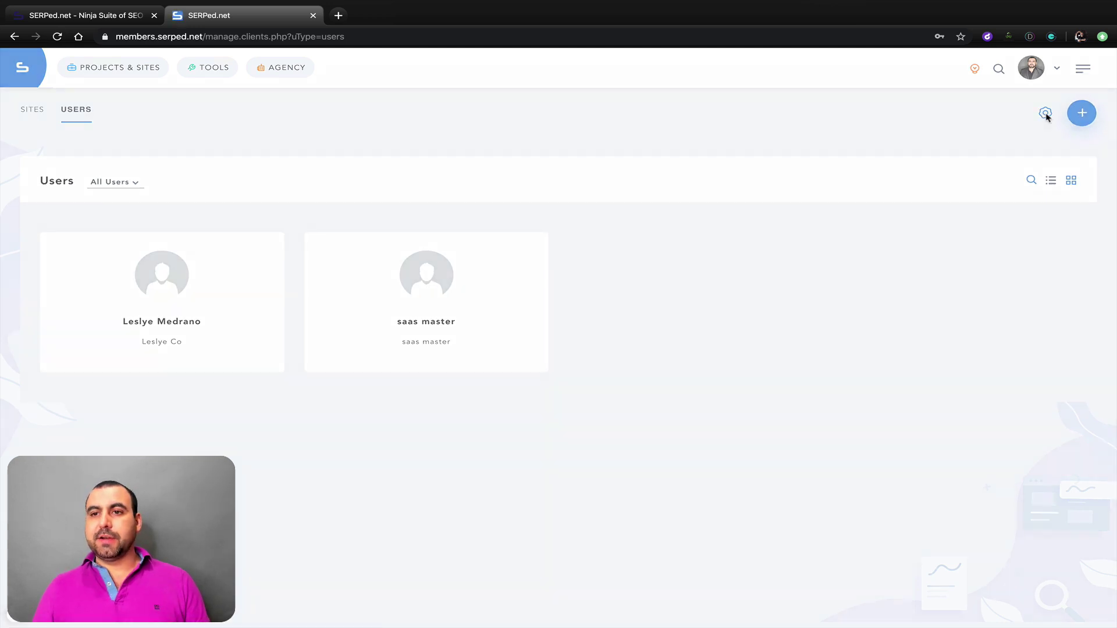
Step: Select the Veeme Media company profile and show its client login page settings for seo.veememedia.com
click(488, 321)
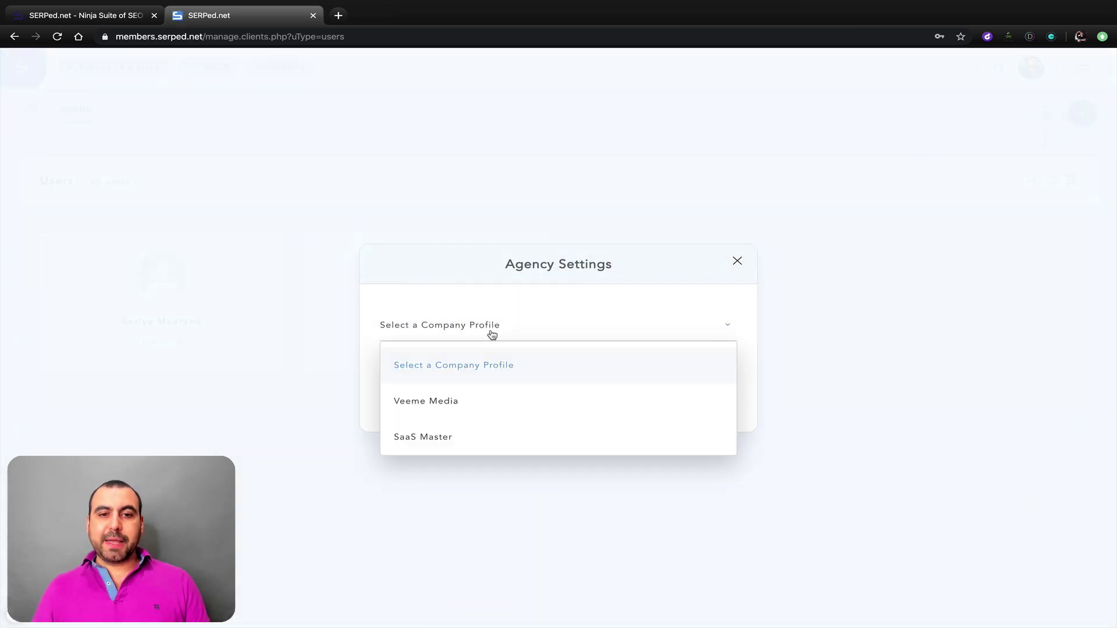
click(462, 404)
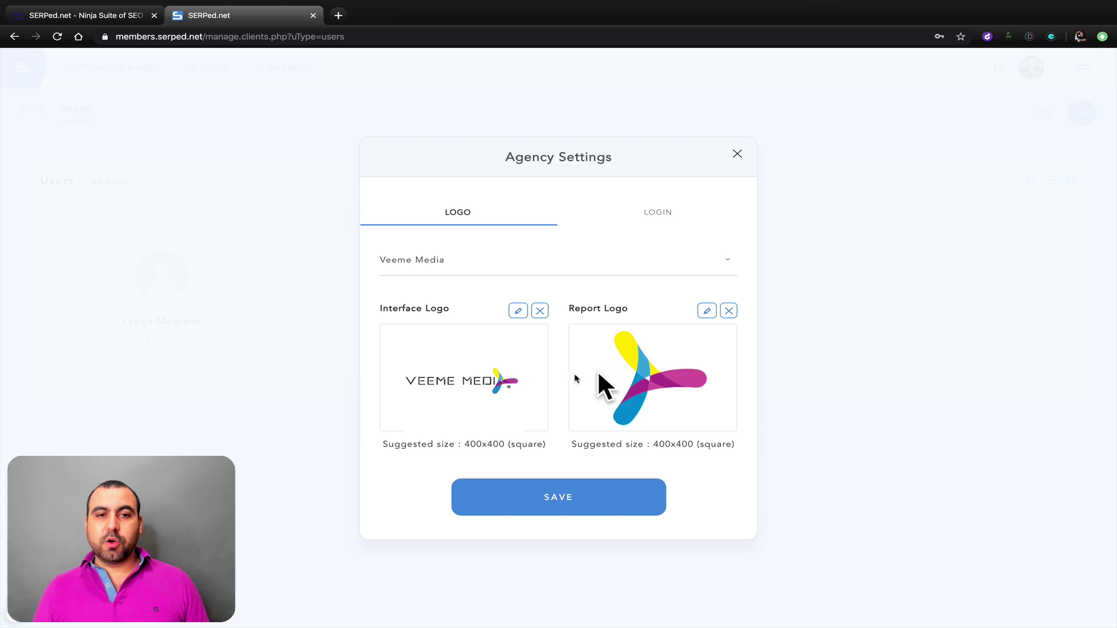
click(647, 214)
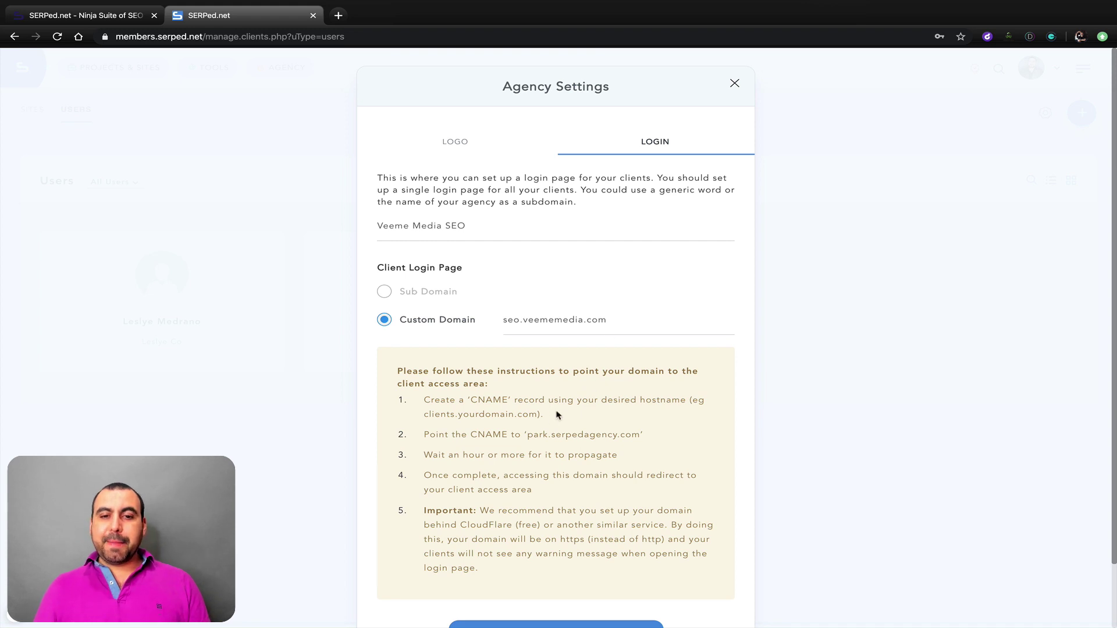
drag(527, 434, 639, 431)
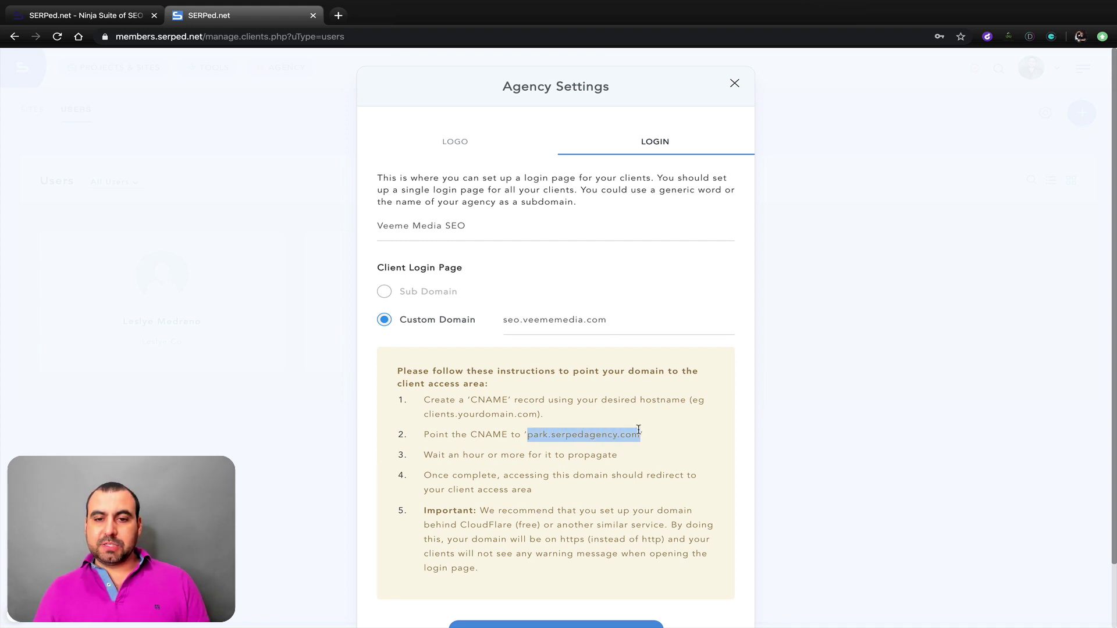
click(656, 467)
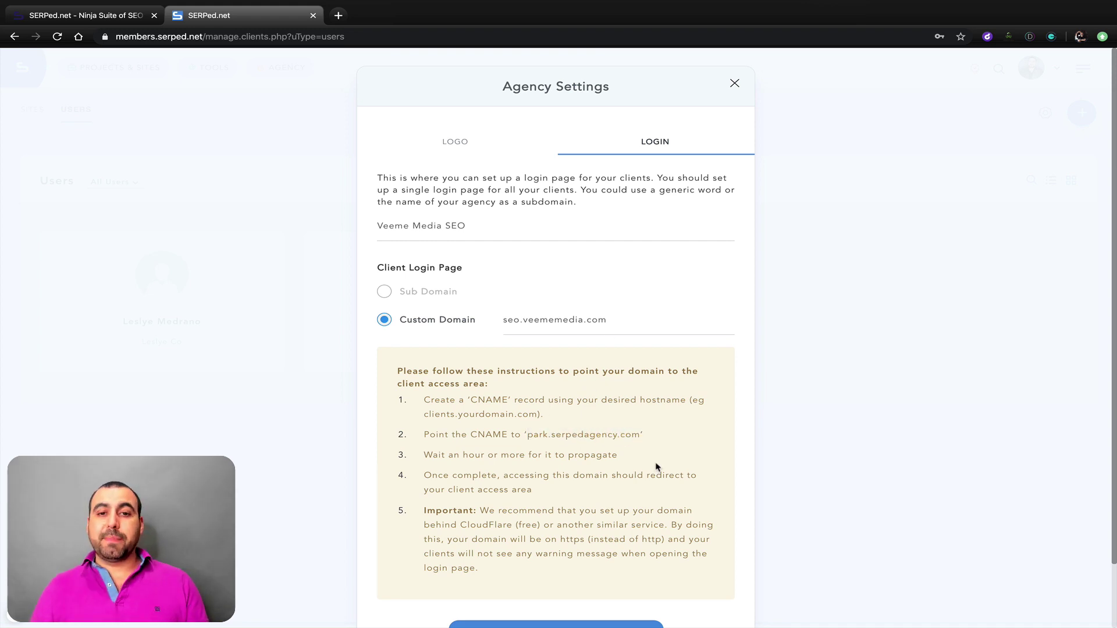
triple_click(552, 319)
key(ctrl+c)
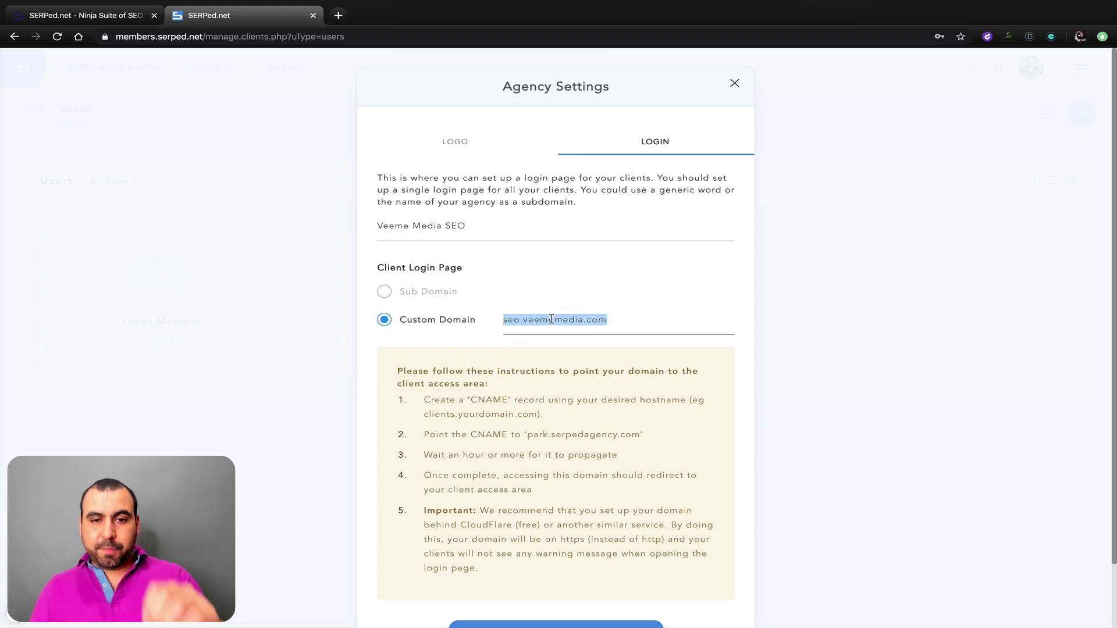
Step: In a private window, load seo.veememedia.com and log in with the client's user name and password
key(ctrl+shift+n)
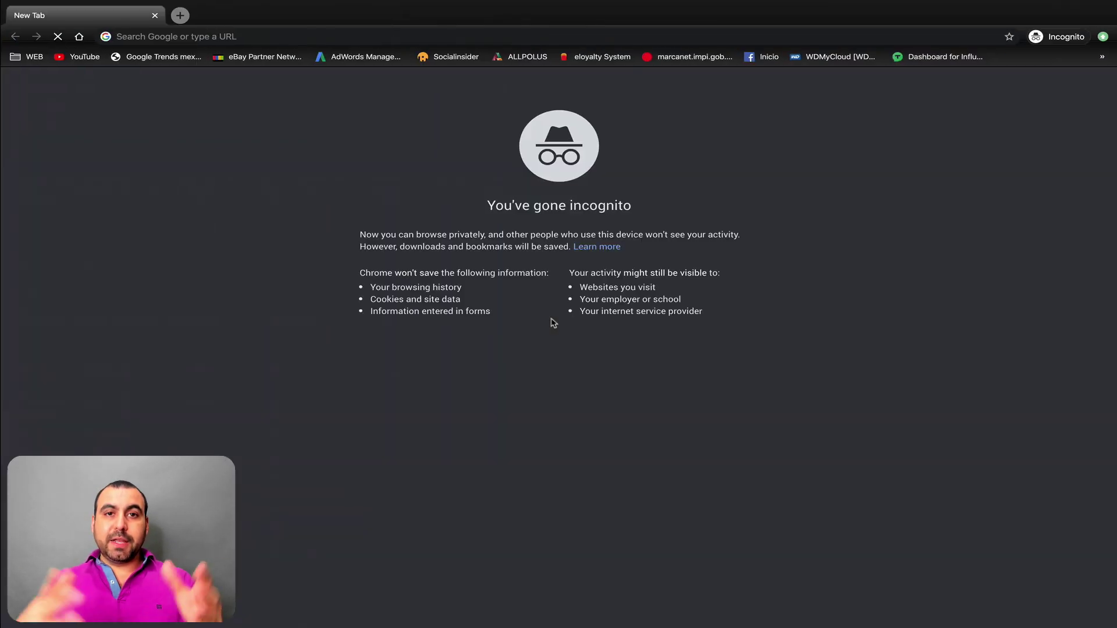
key(ctrl+v)
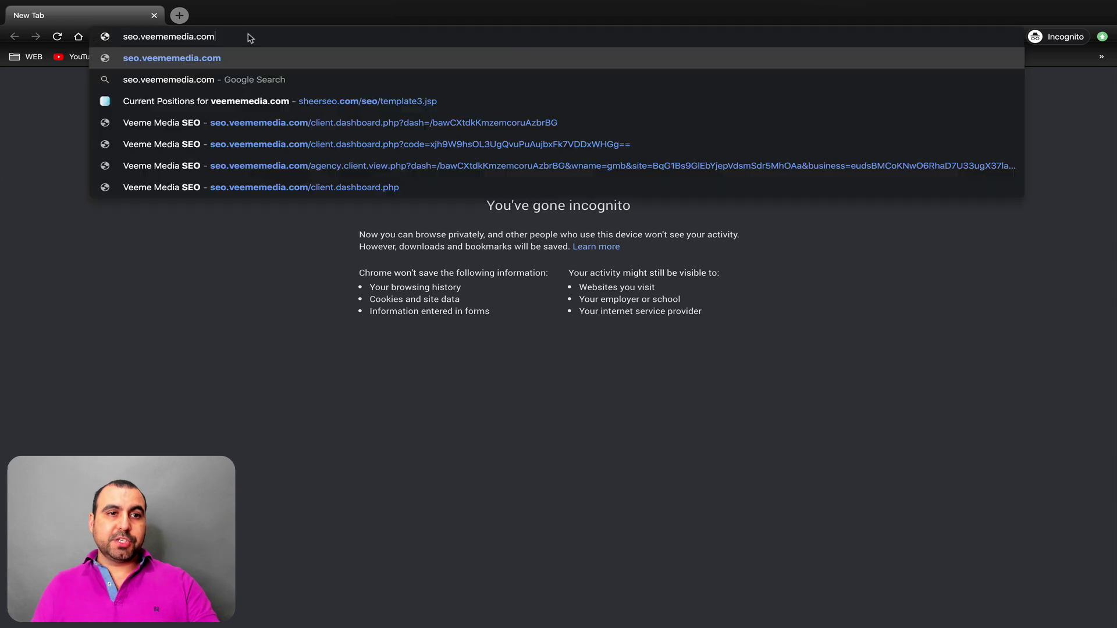
key(Return)
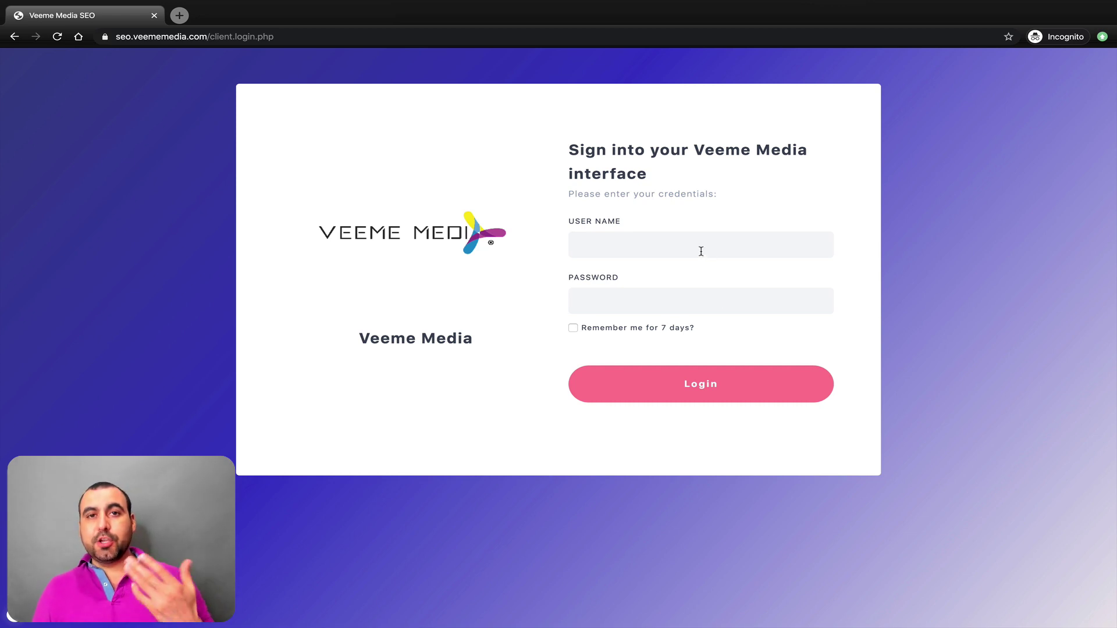
click(701, 251)
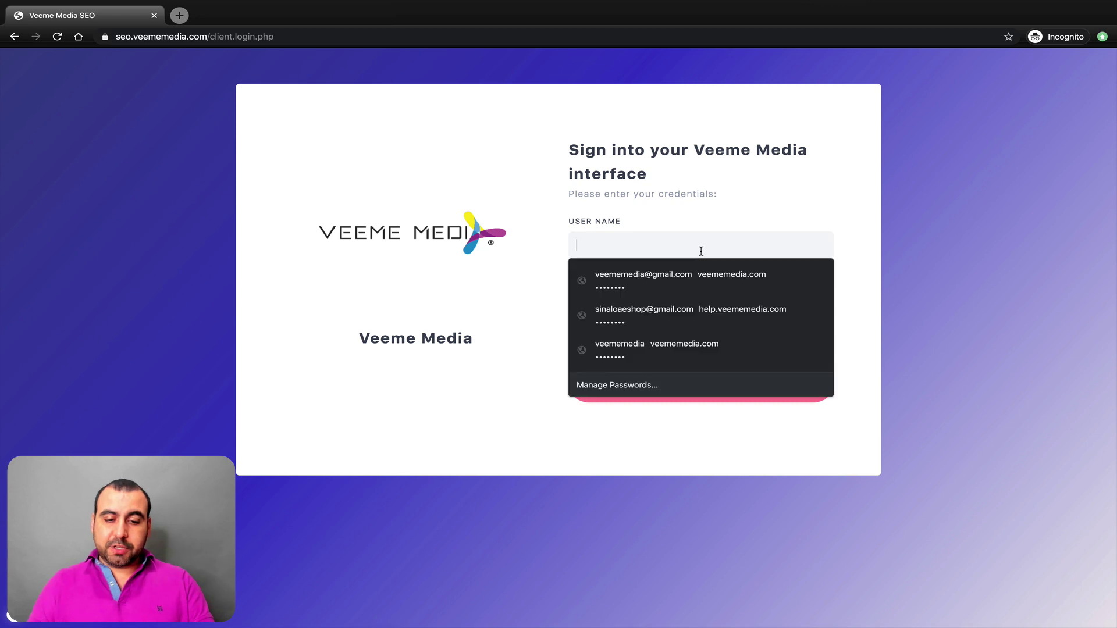
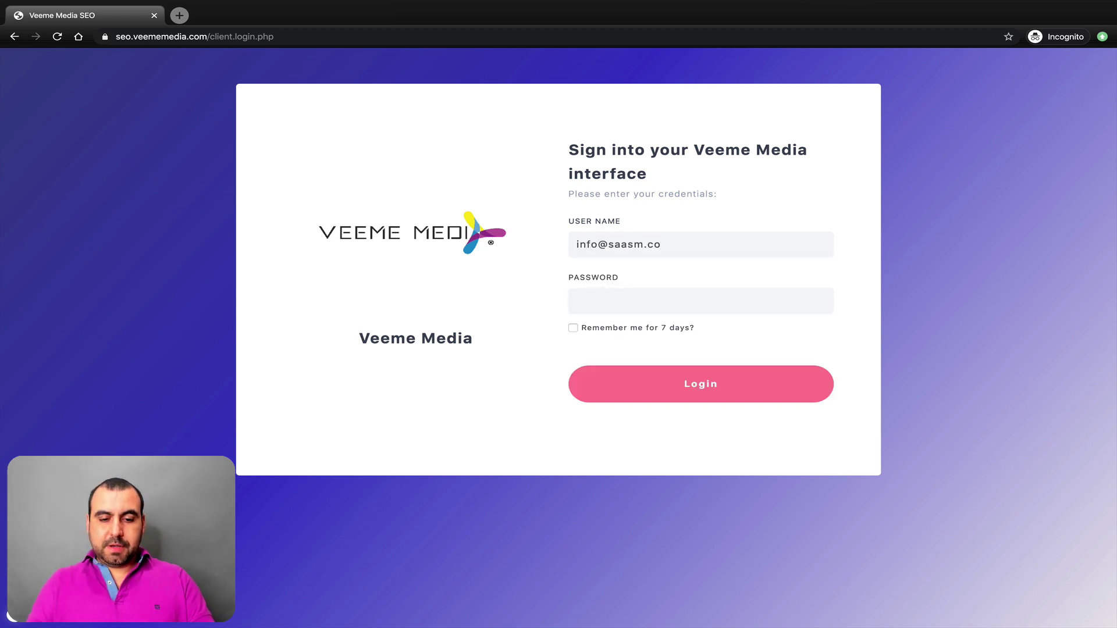
text(****)
click(716, 385)
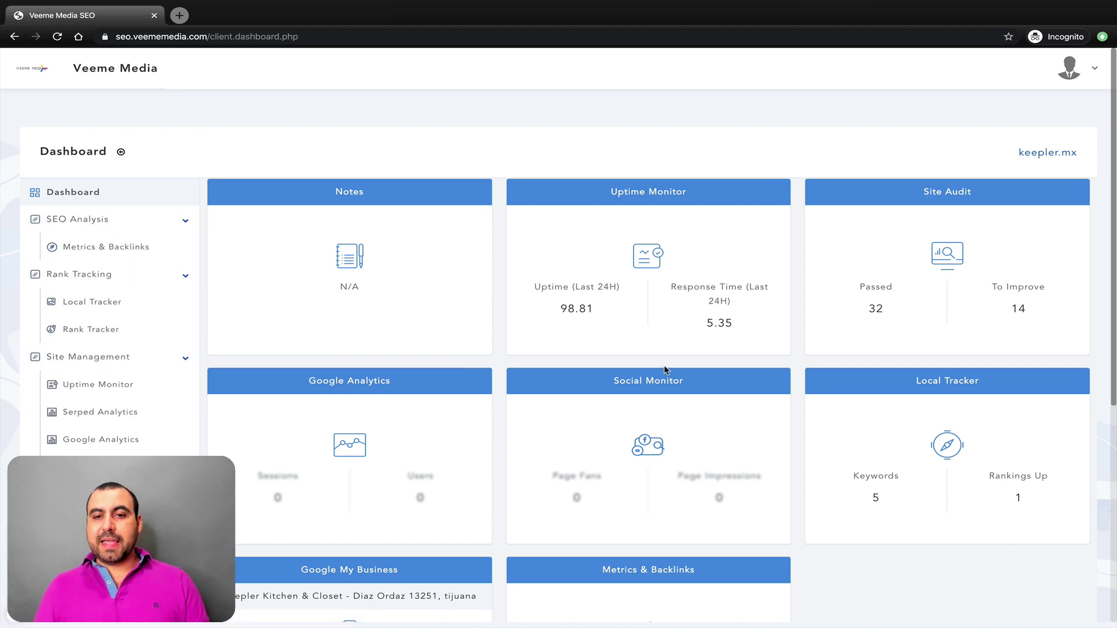
Step: Look over the keepler.mx widgets: 98.81 uptime, 32 passed audit checks, 5 tracked local keywords
scroll(857, 229, down, 2)
scroll(668, 316, up, 2)
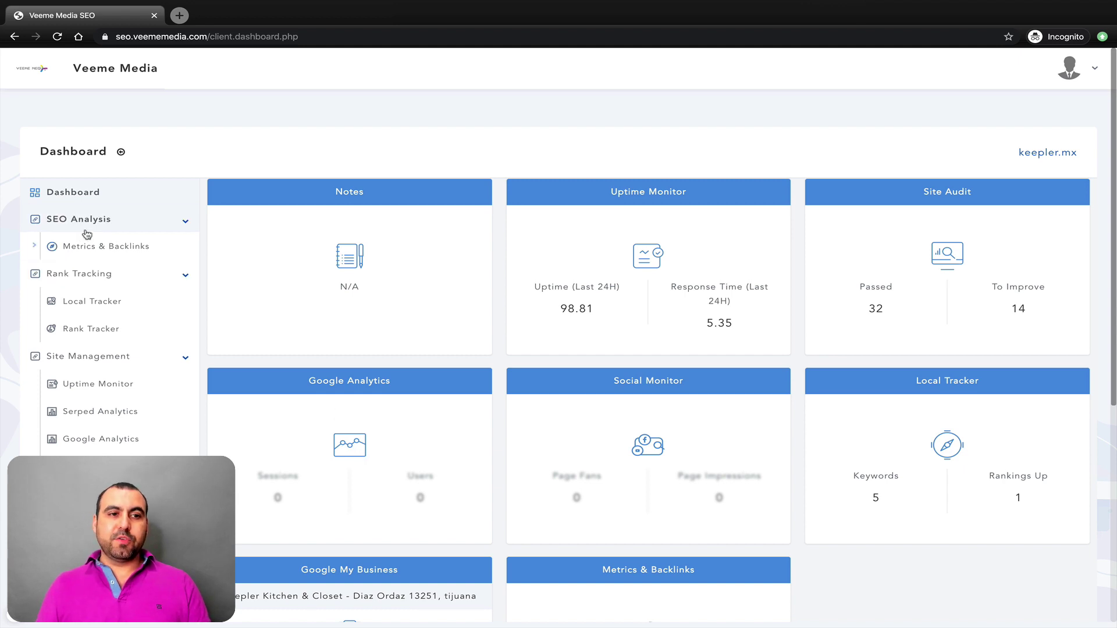
Step: Review keepler.mx's Metrics & Backlinks report (SERPed Rank 5.38), then go back to the dashboard
click(103, 249)
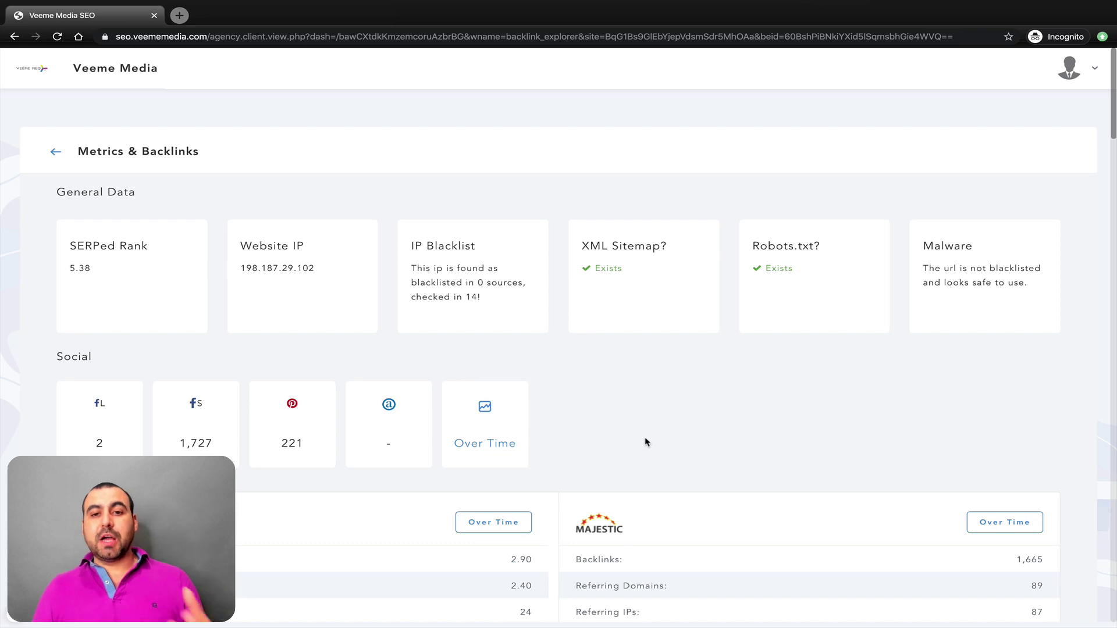
scroll(645, 442, down, 4)
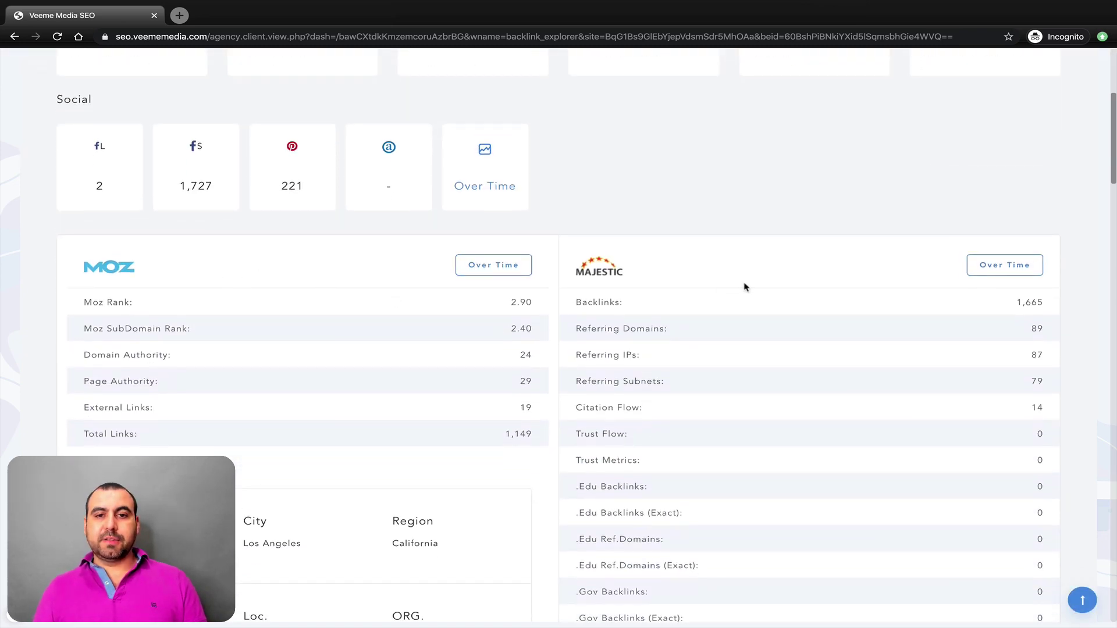
scroll(714, 333, down, 5)
scroll(357, 466, down, 20)
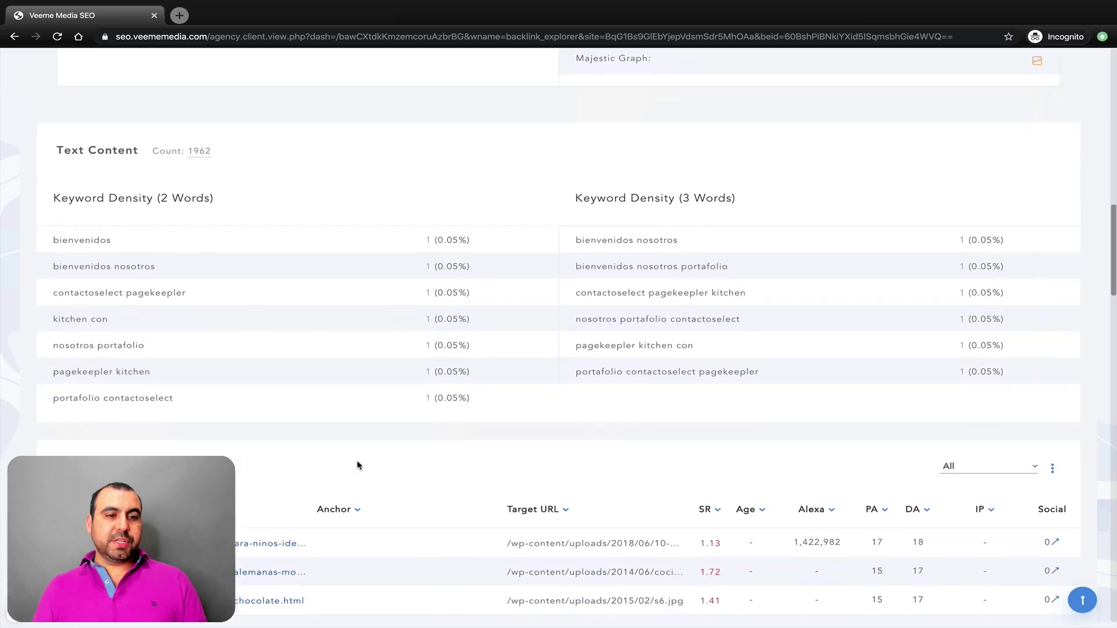
scroll(351, 433, down, 18)
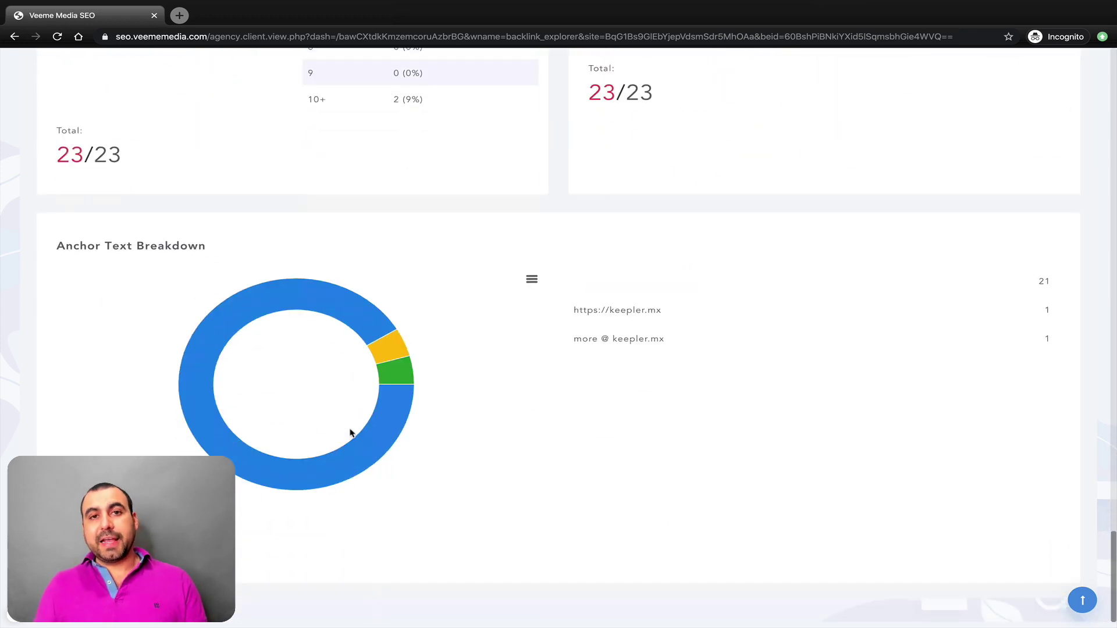
scroll(351, 432, up, 20)
scroll(351, 432, up, 10)
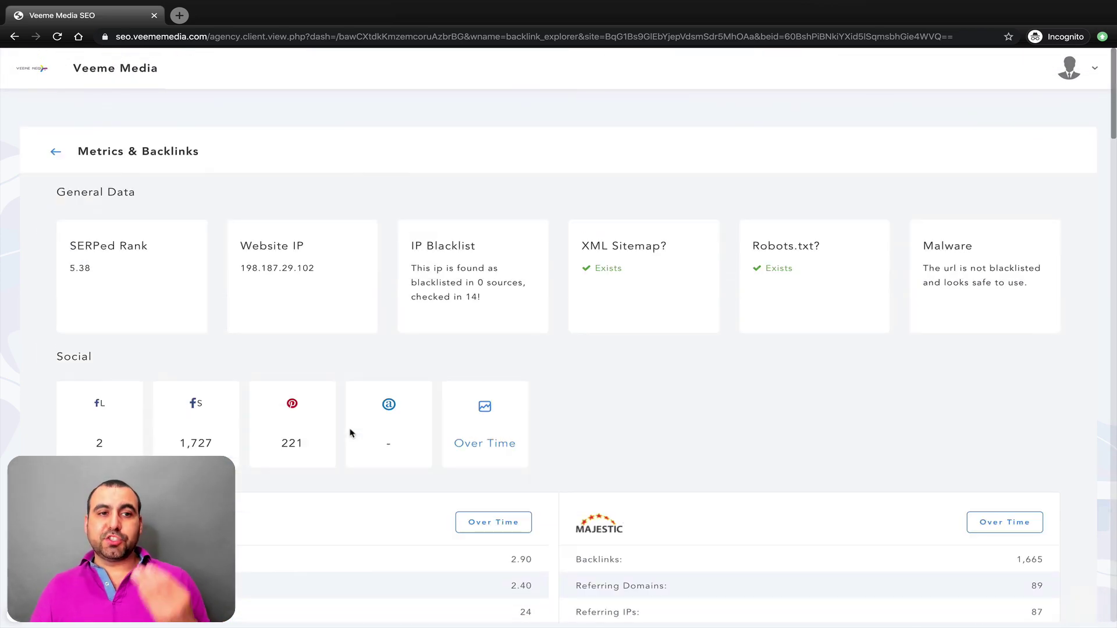
click(55, 152)
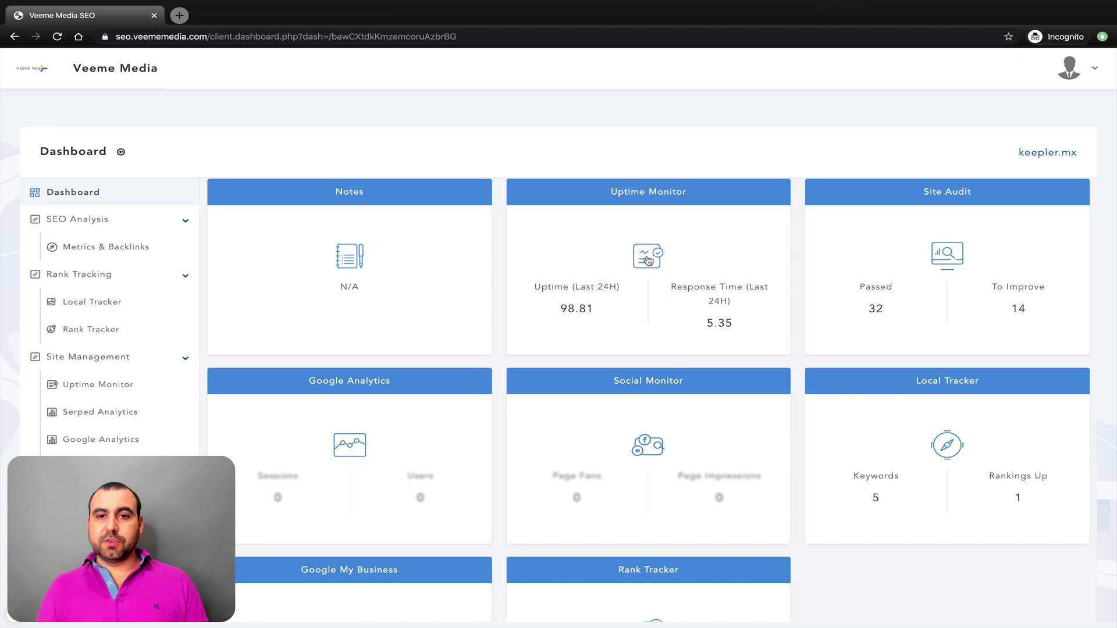
Step: View keepler.mx's Uptime Monitor report and return to the client dashboard
click(646, 262)
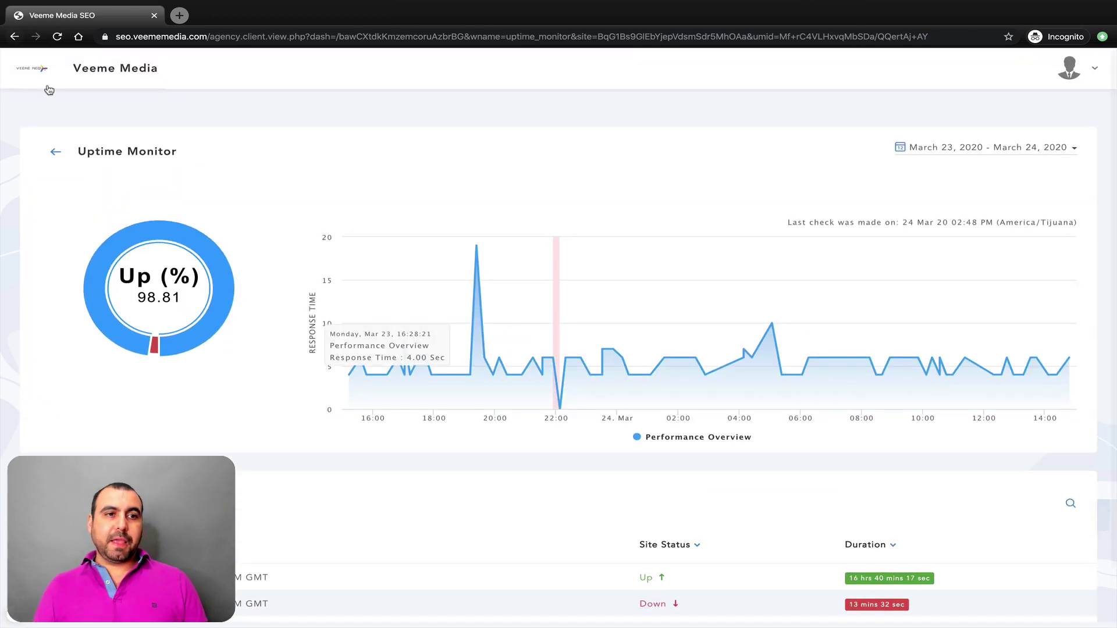
click(56, 152)
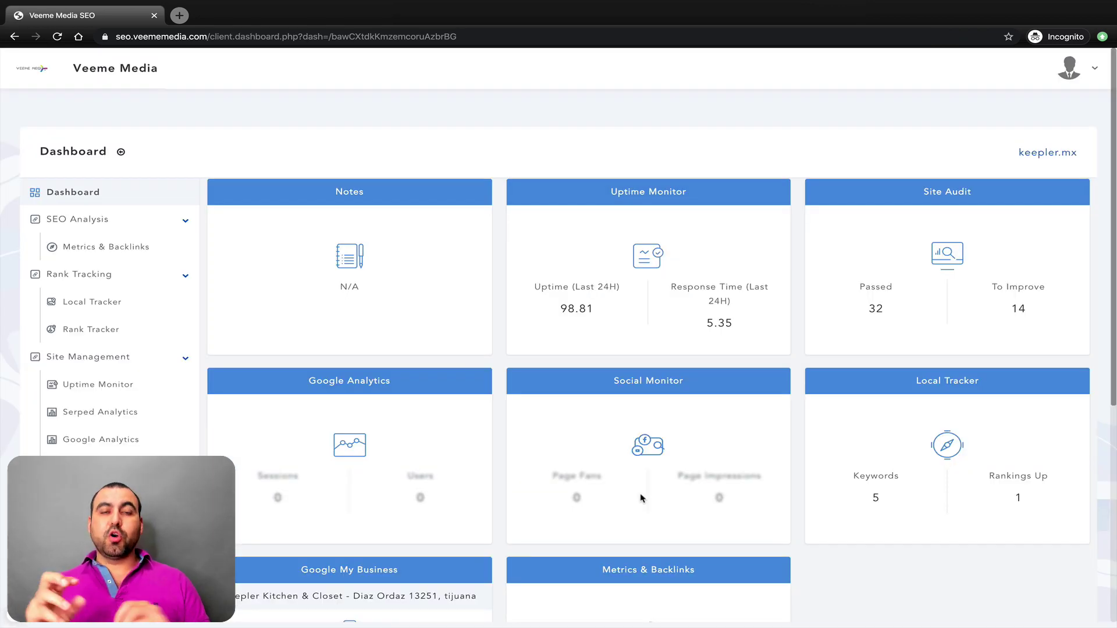
scroll(523, 465, down, 5)
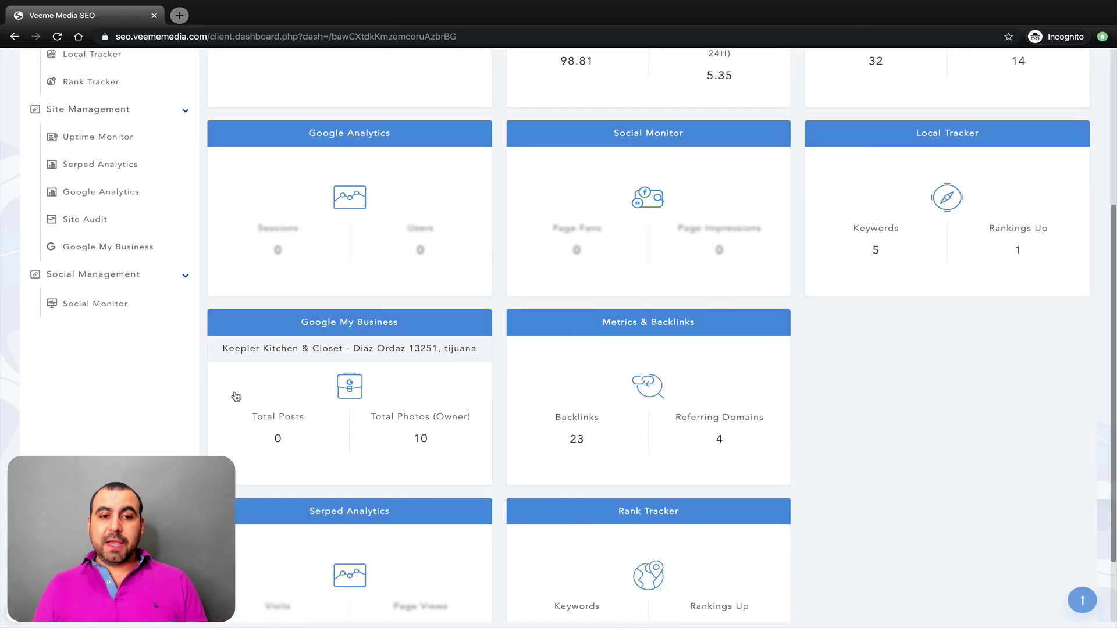
scroll(401, 421, down, 1)
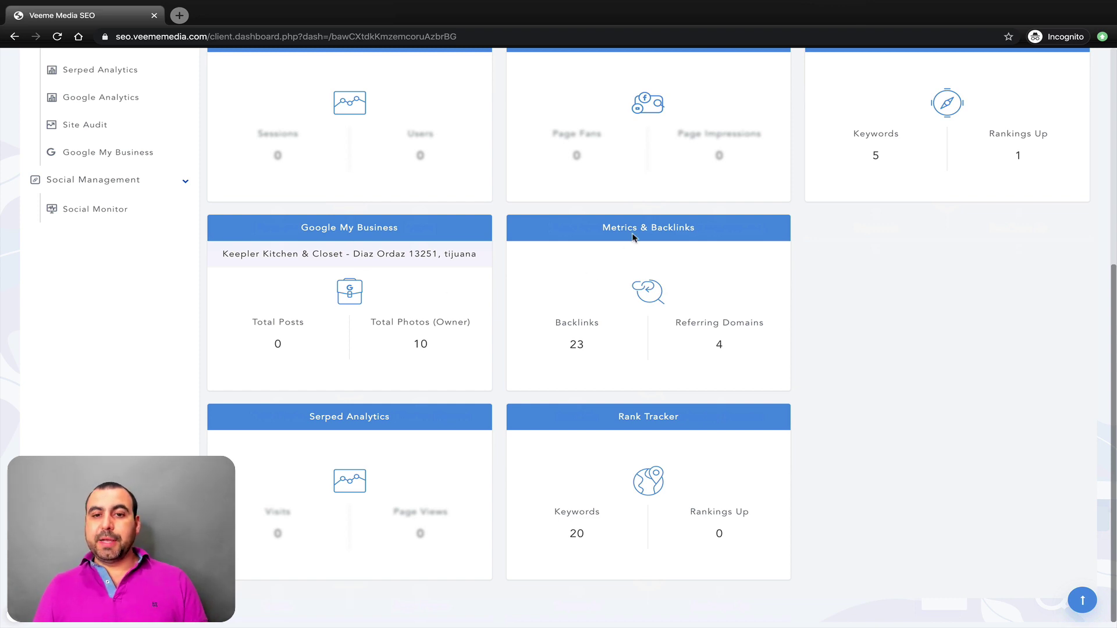
Step: Recheck the Metrics & Backlinks report, then close the Agency Settings dialog
click(630, 294)
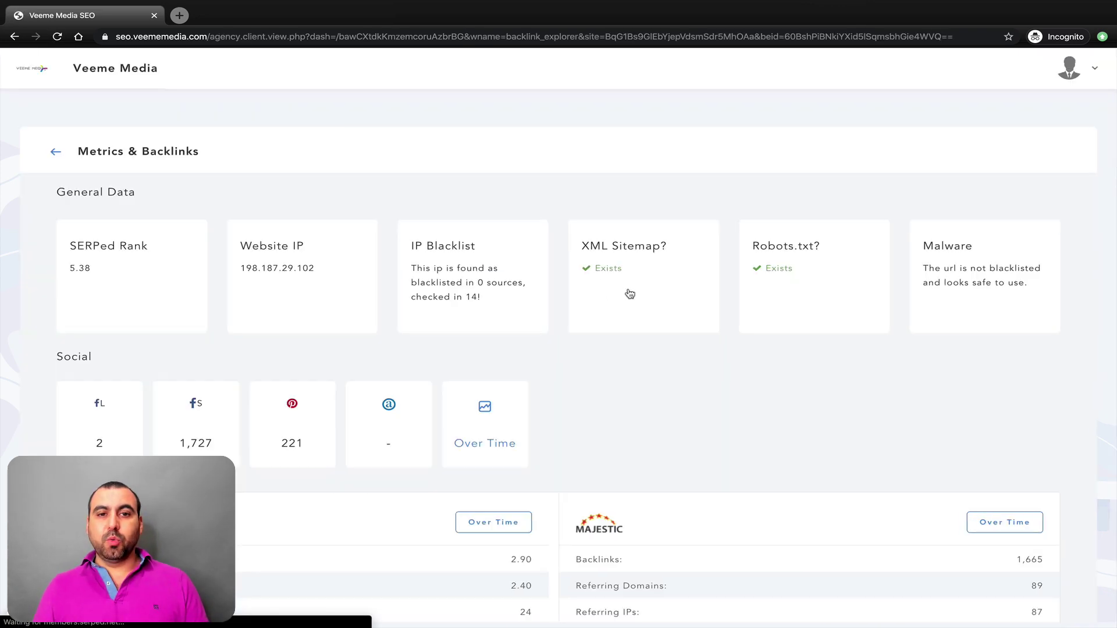
scroll(674, 458, down, 14)
scroll(674, 458, up, 14)
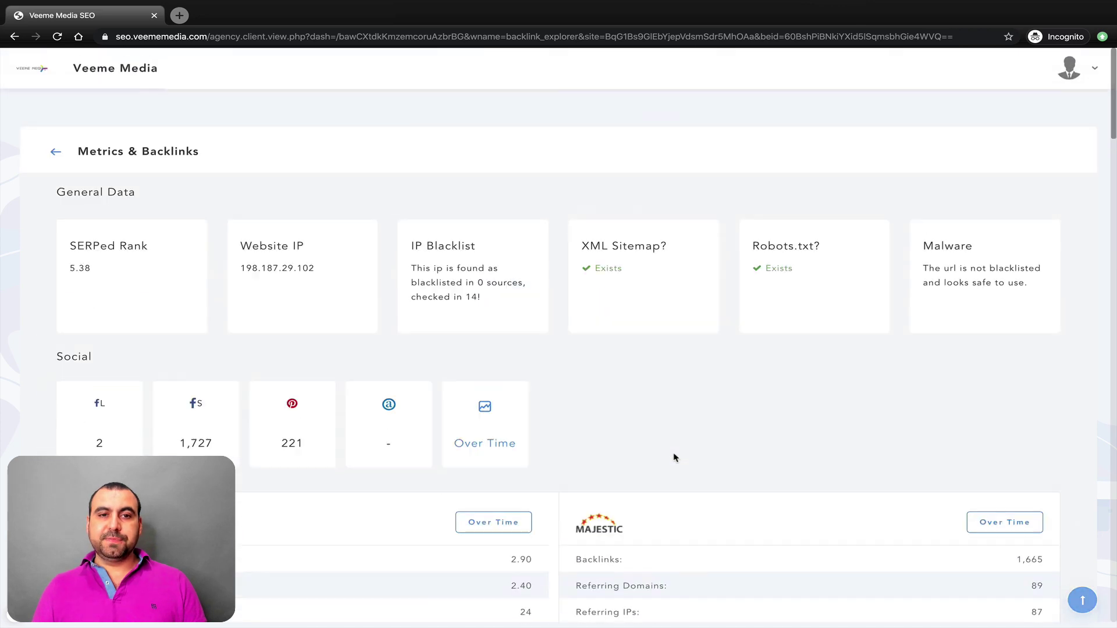
click(55, 151)
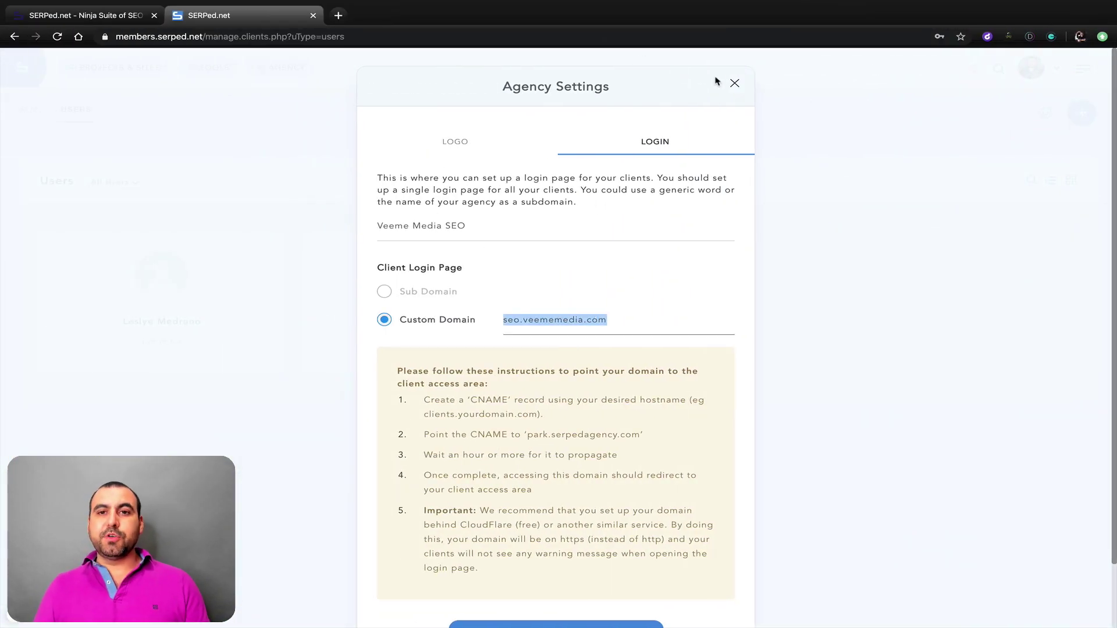
click(733, 83)
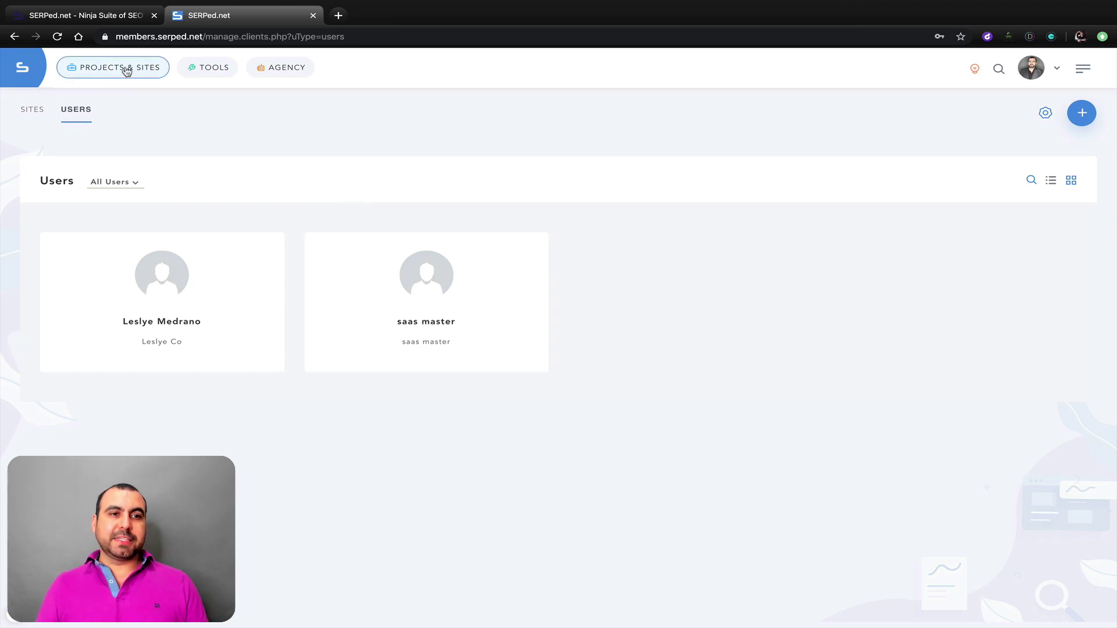
Step: Start a new site under Sites, picking the VendeTodito project and VendeTodito site
click(33, 111)
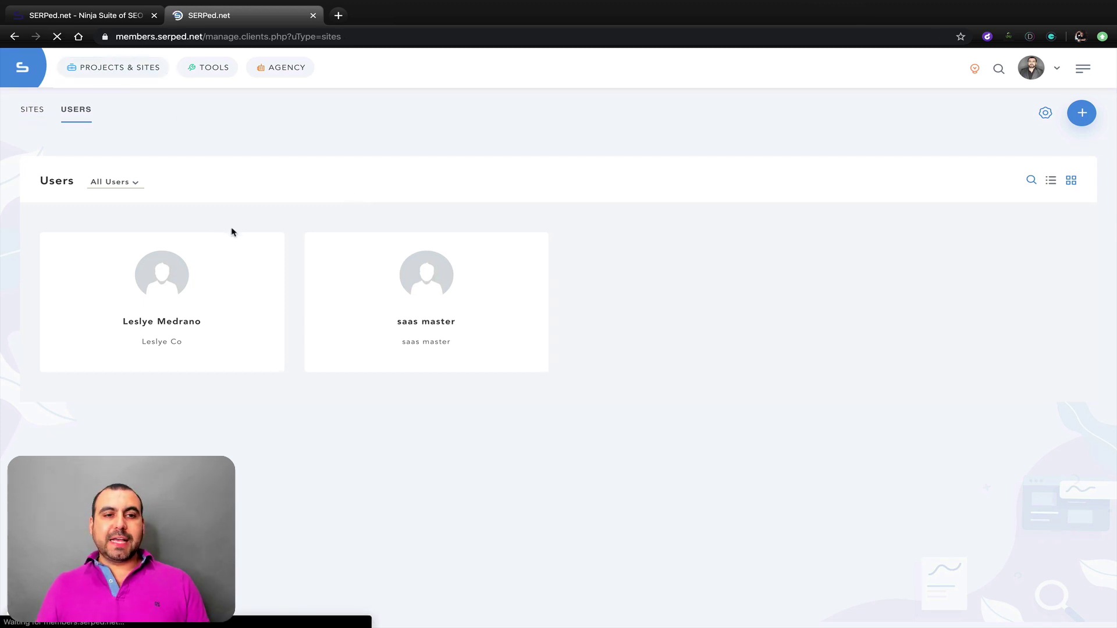
click(1083, 113)
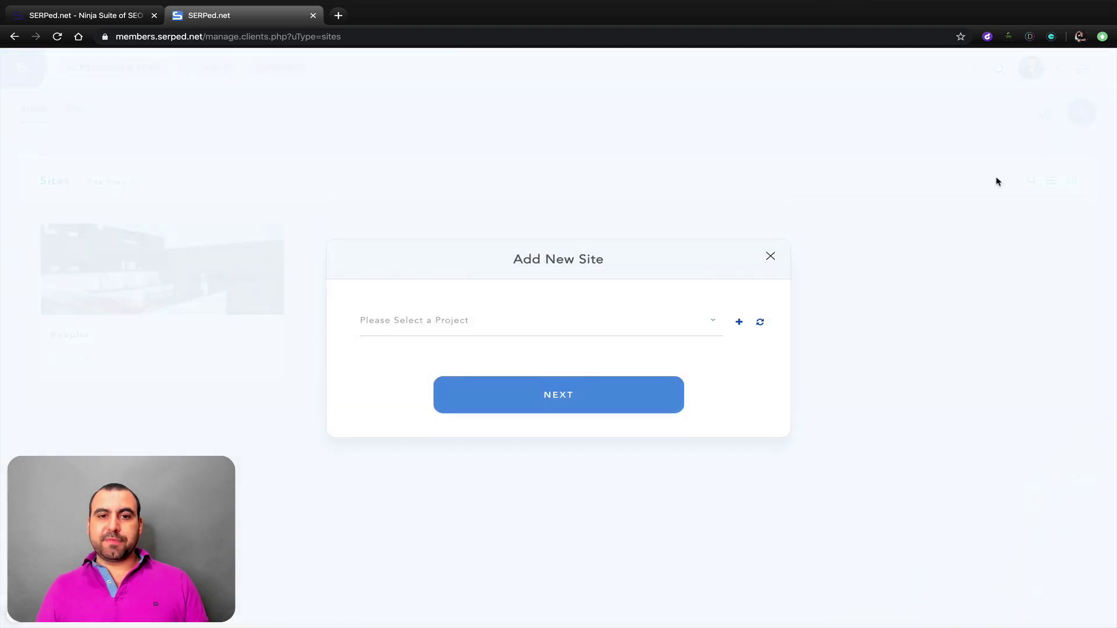
click(619, 328)
click(466, 440)
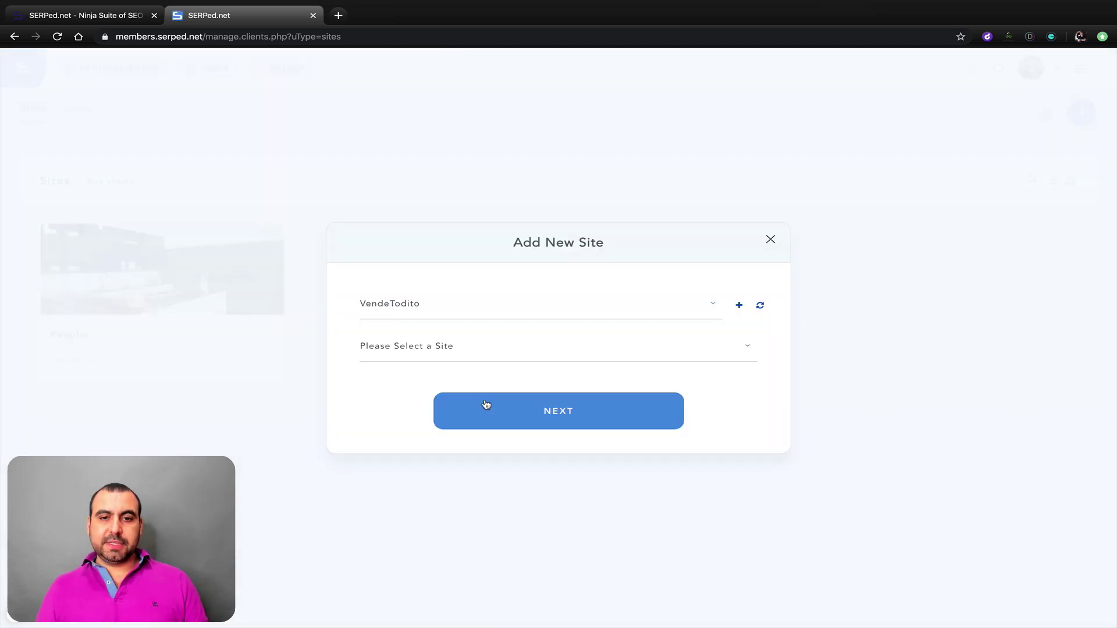
click(445, 353)
click(434, 418)
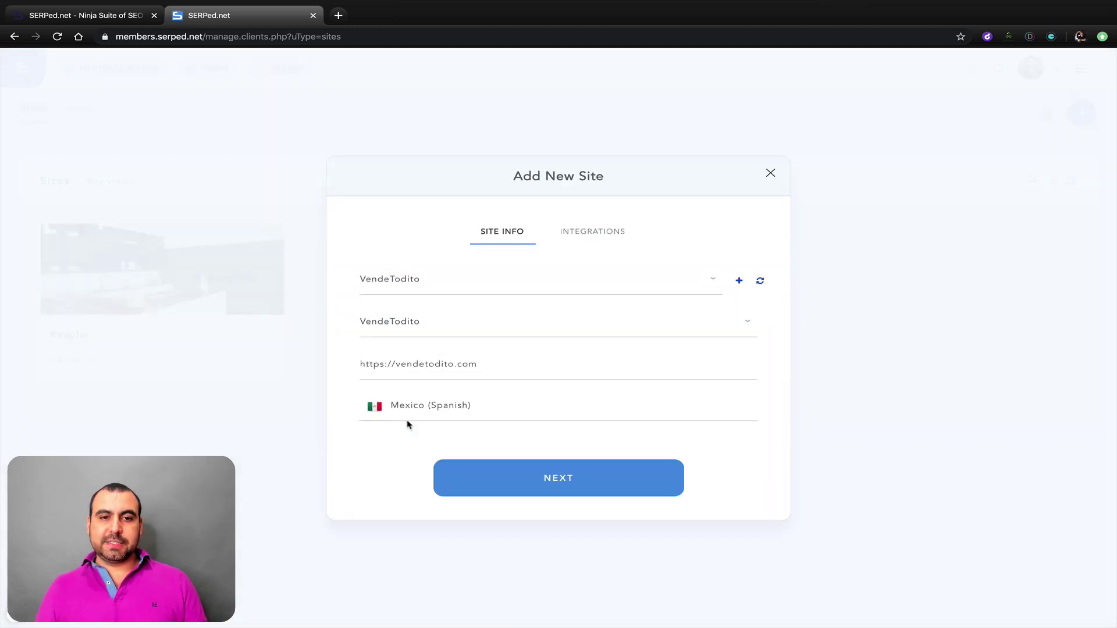
click(602, 482)
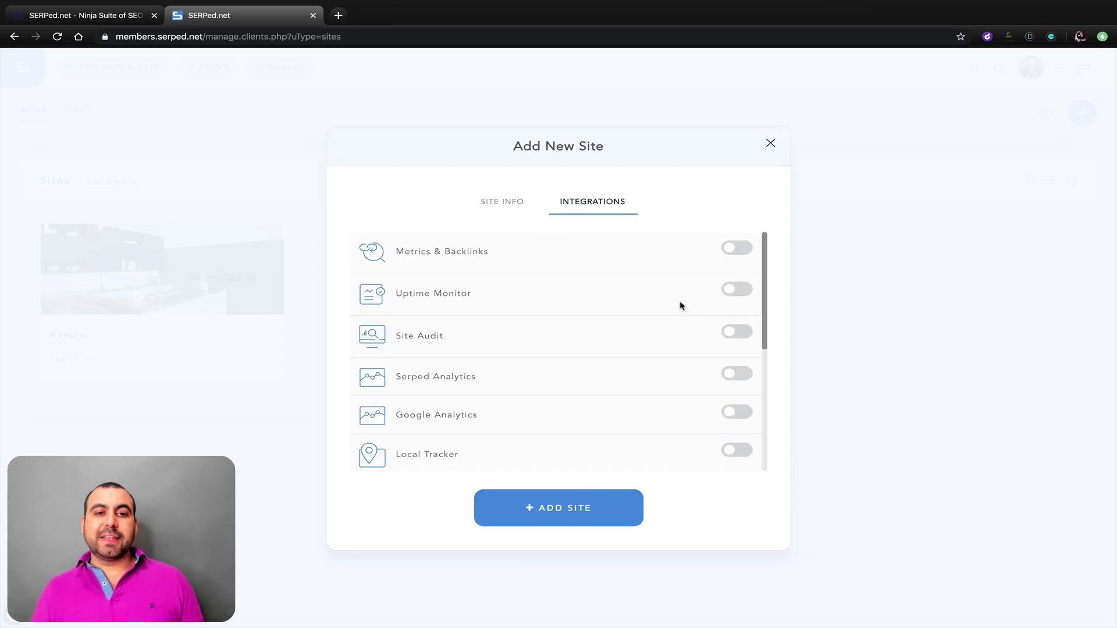
Step: Enable Metrics & Backlinks, Uptime Monitor, Site Audit, Serped Analytics and Google Analytics, then add the site
click(735, 251)
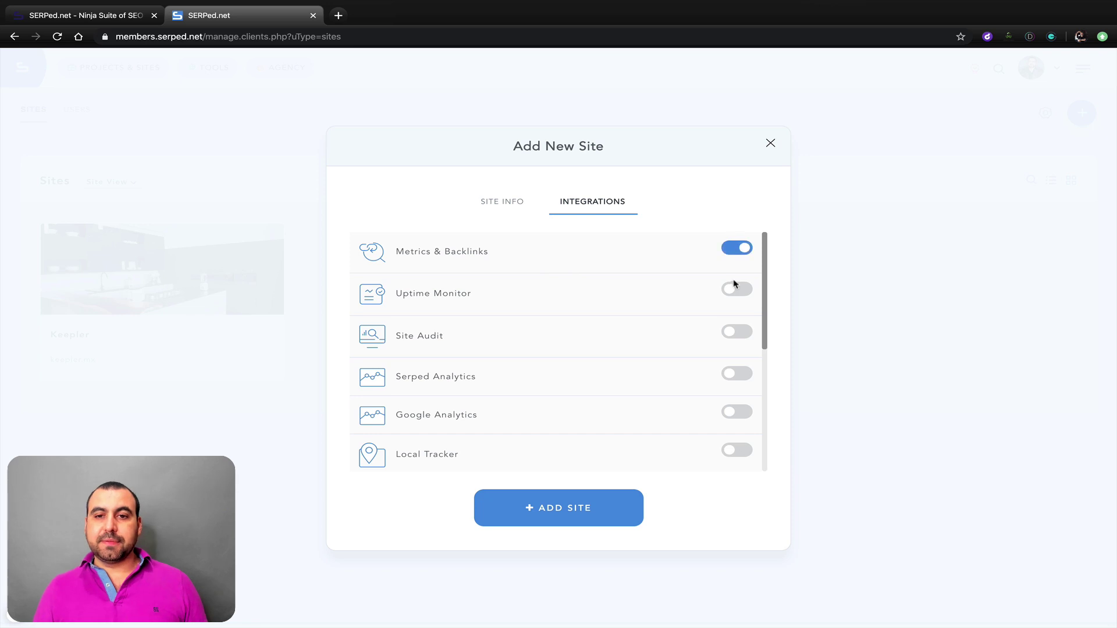
click(735, 291)
click(735, 333)
click(735, 374)
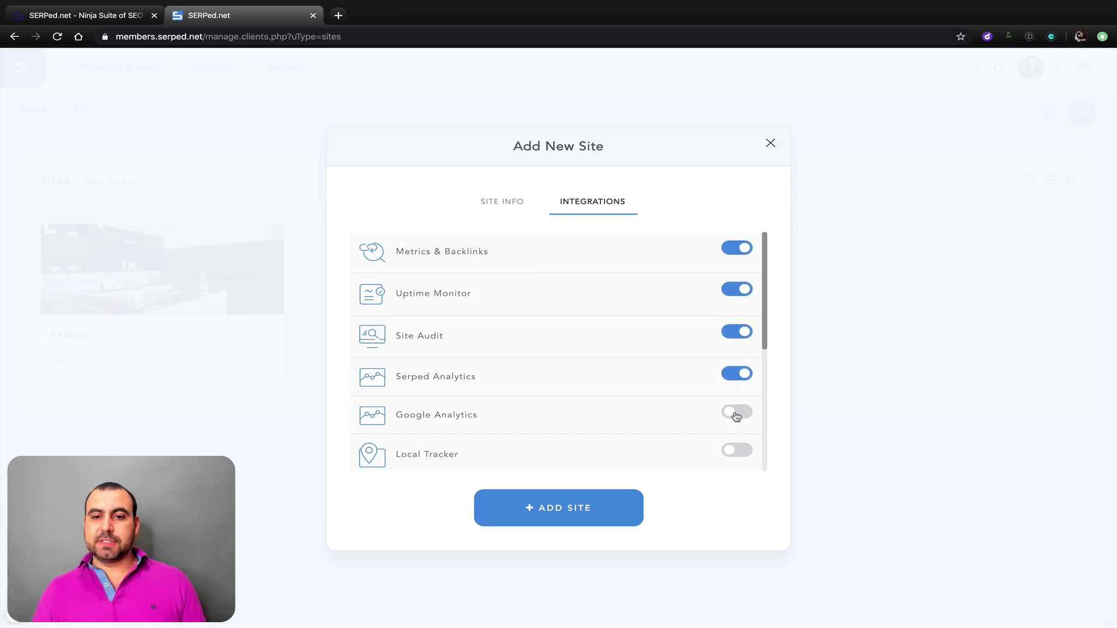
click(736, 412)
scroll(728, 407, down, 5)
click(591, 508)
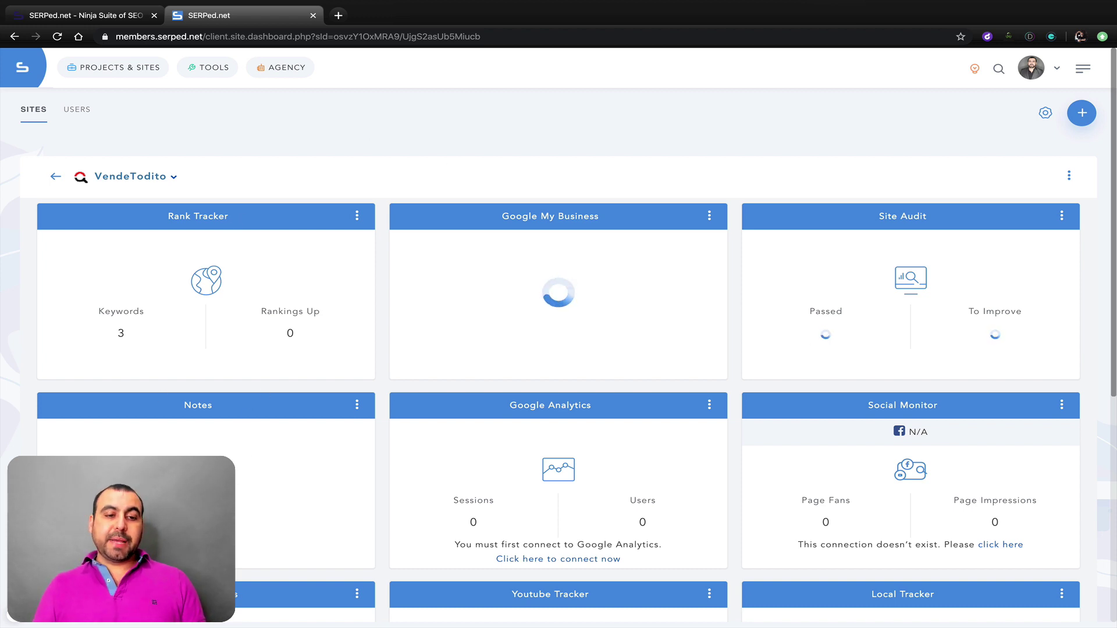
Step: Move the Notes widget above Rank Tracker and remove the YouTube Tracker widget
drag(223, 406, 224, 228)
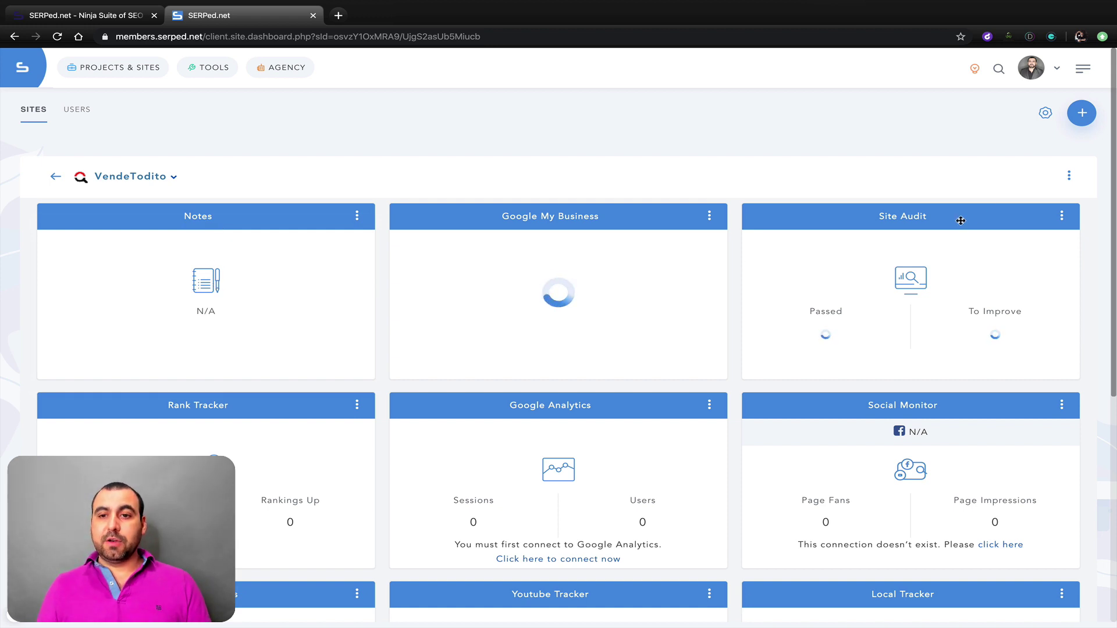
scroll(526, 464, down, 5)
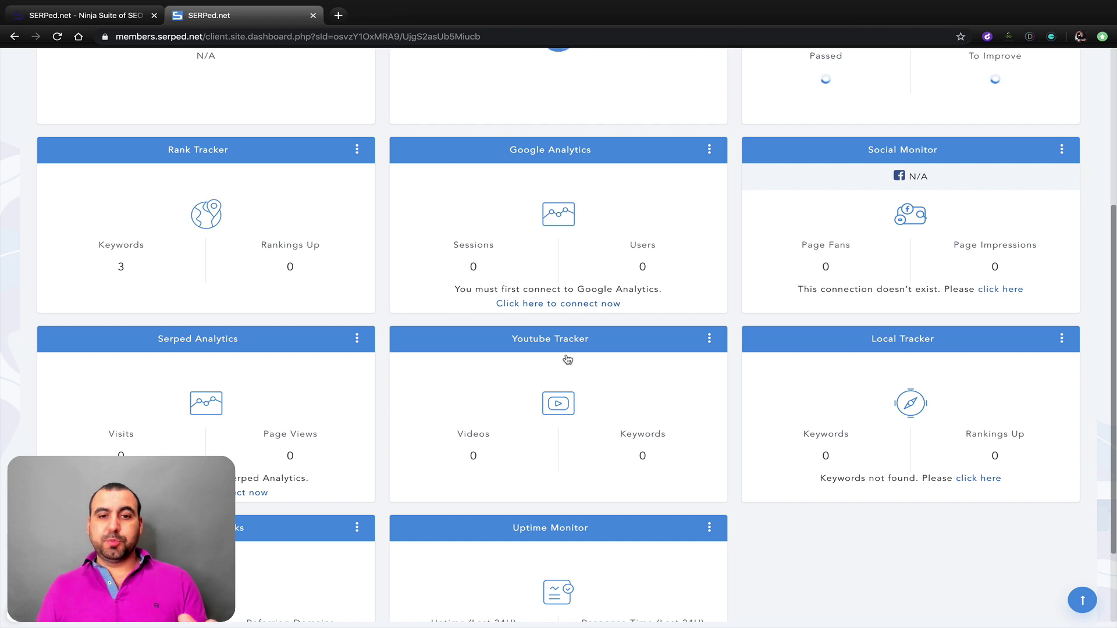
click(708, 342)
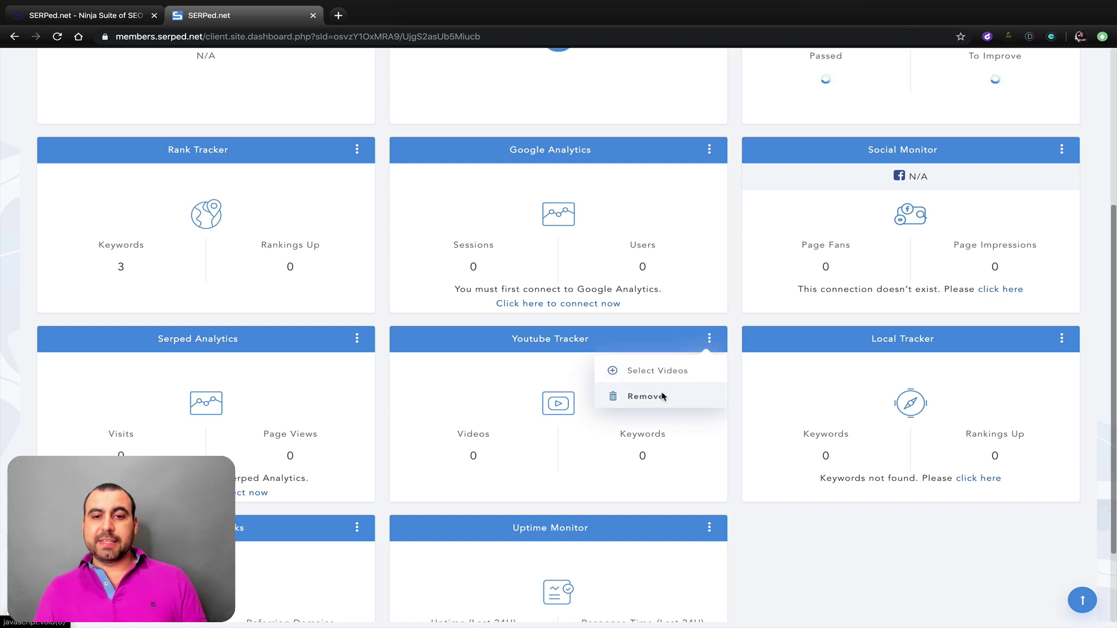
click(662, 395)
click(544, 403)
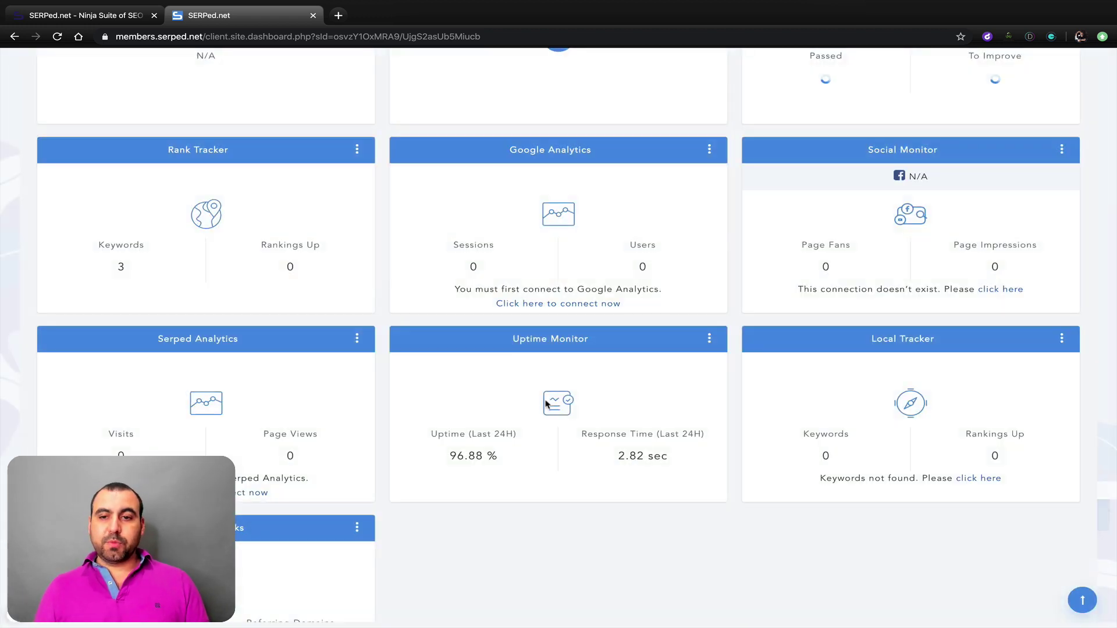
Step: Remove the Local Tracker widget too, confirming the deletion
click(1061, 340)
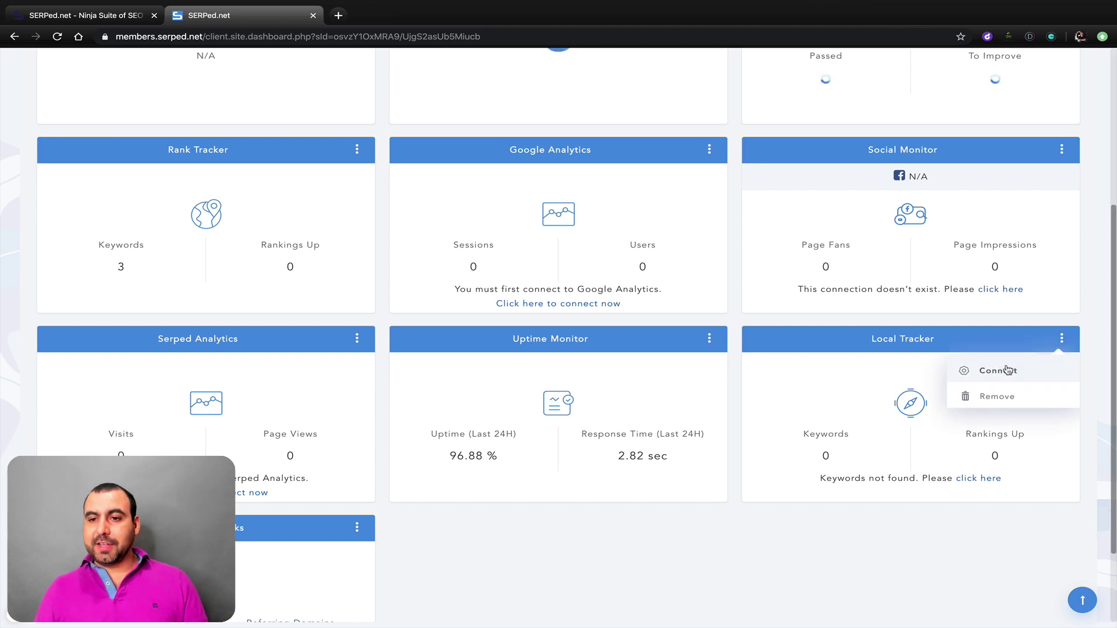
click(1001, 397)
click(528, 403)
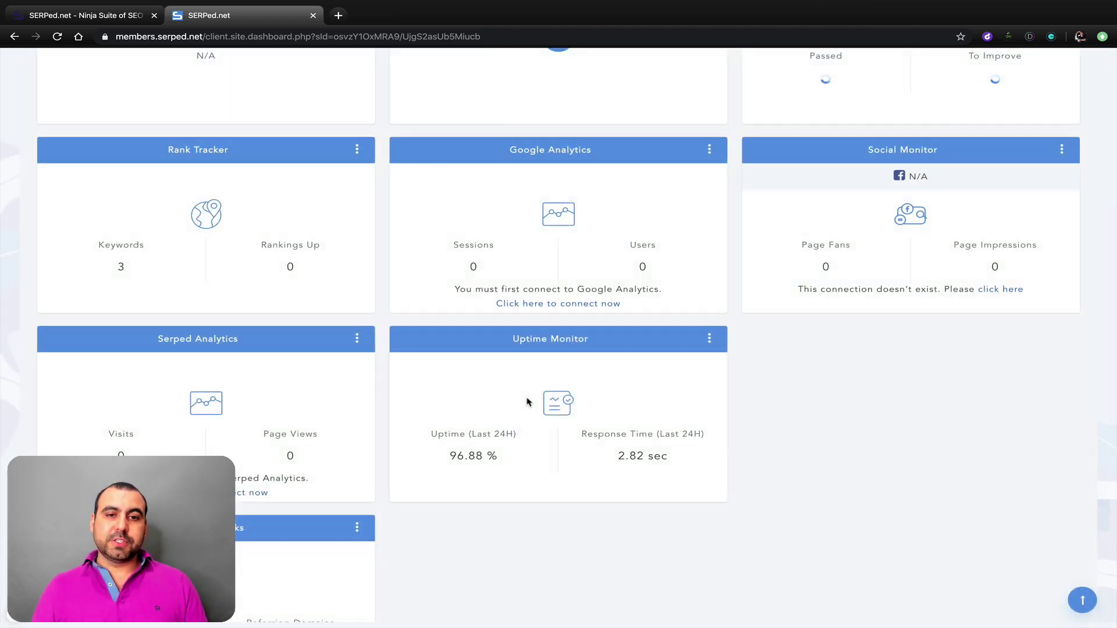
scroll(386, 451, up, 5)
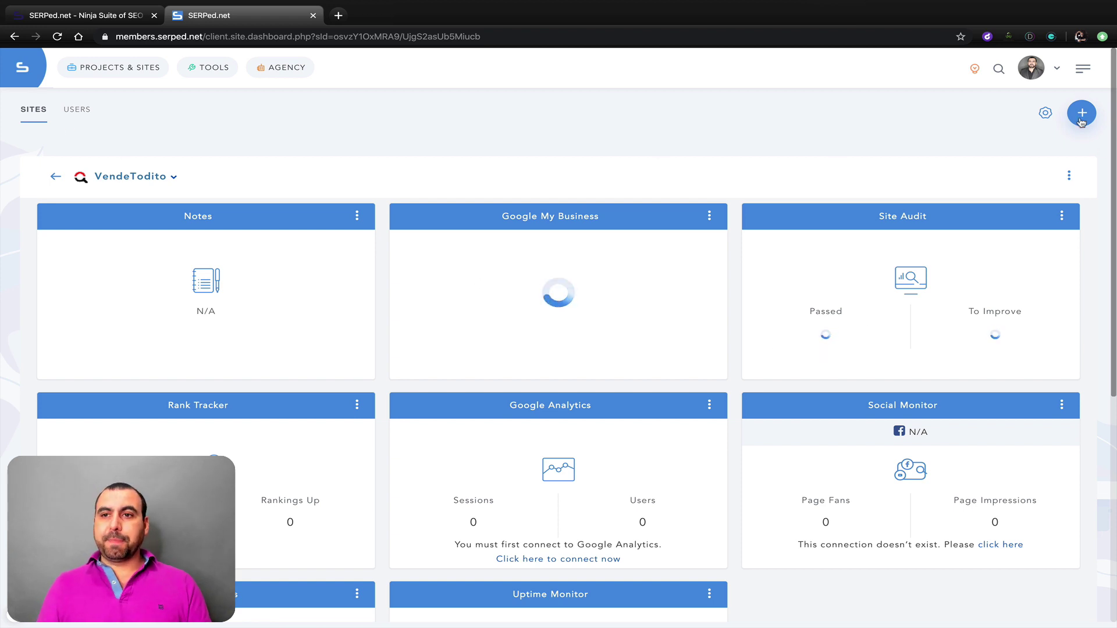
Step: Return from the VendeTodito dashboard to Sites, then switch to the client Users list
click(57, 178)
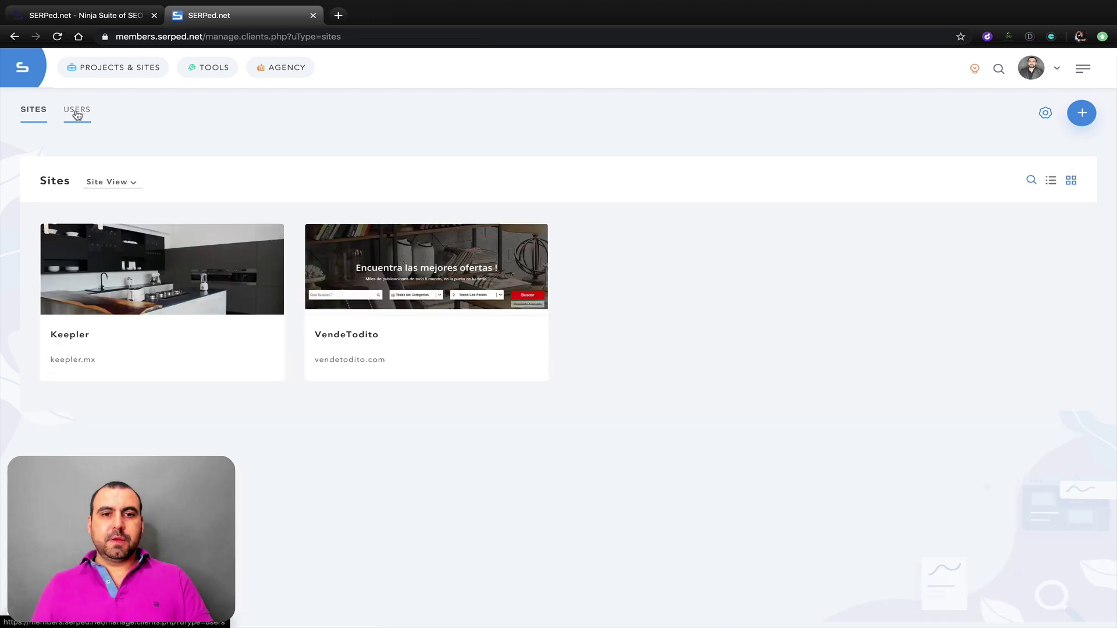
click(77, 113)
mouse_move(326, 250)
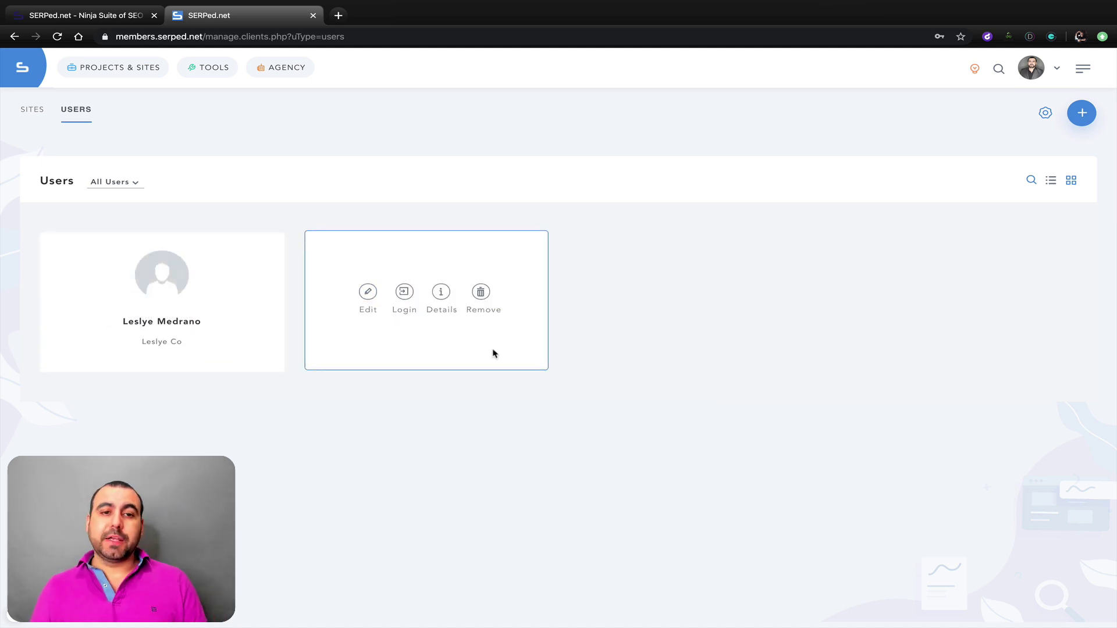
Step: Edit the second client's account and grant it access to the VendeTodito site
click(368, 292)
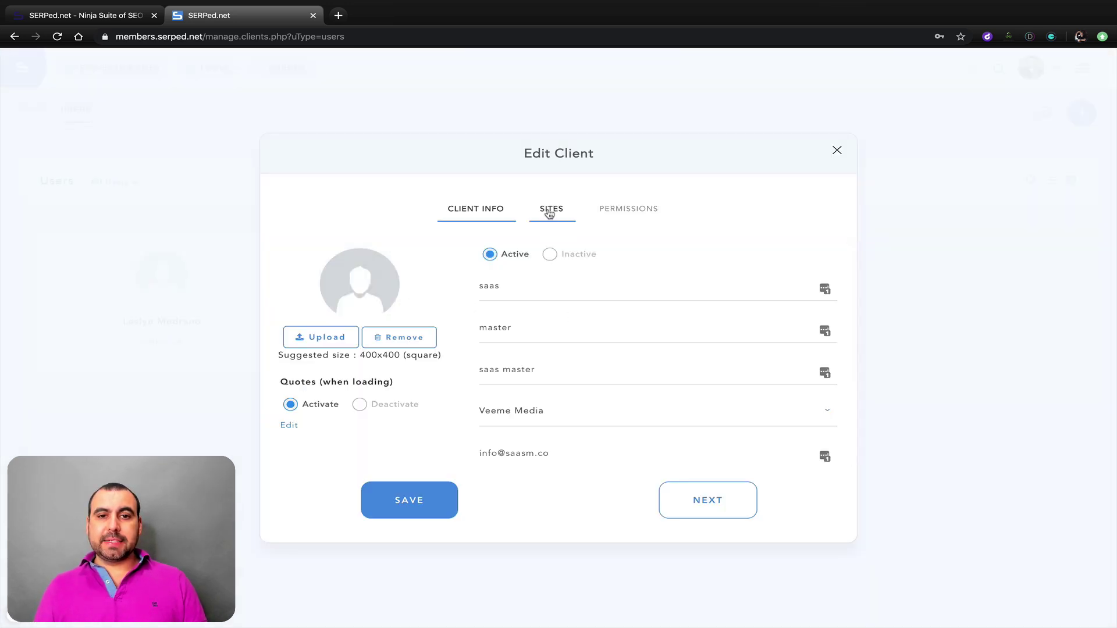
click(550, 208)
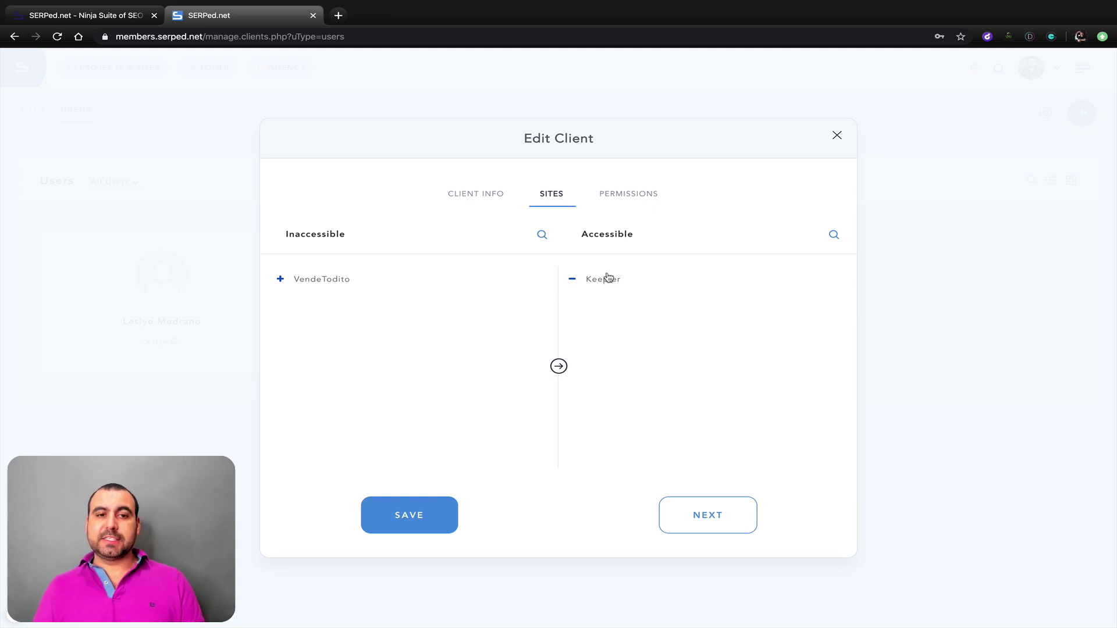
click(280, 280)
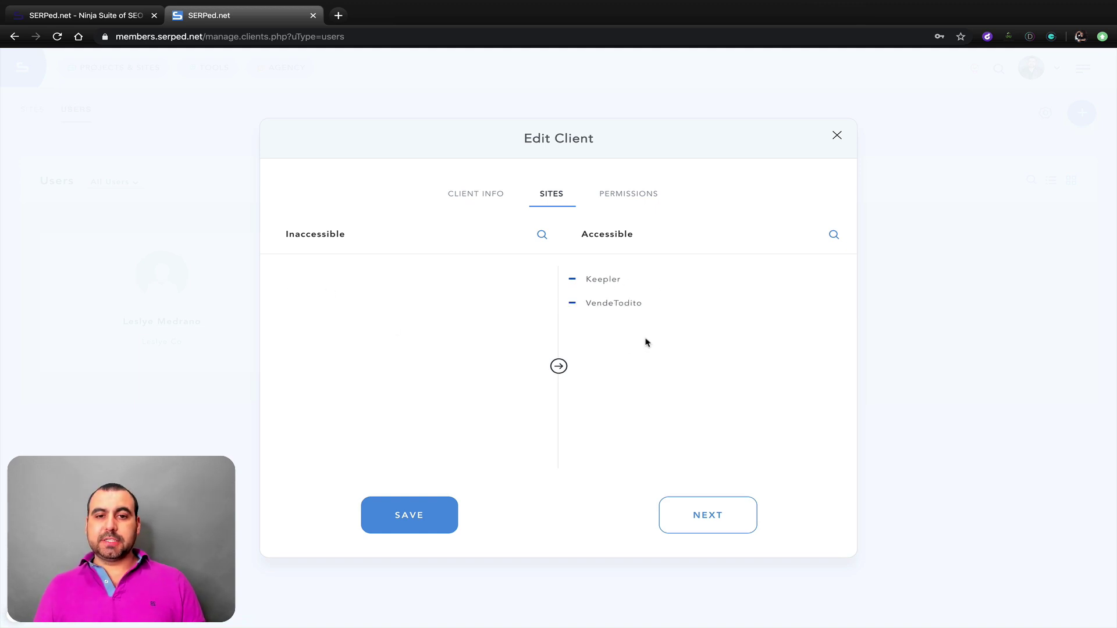
Step: Uncheck the Notes tool permission, save the client, and dismiss the LastPass prompt
click(642, 196)
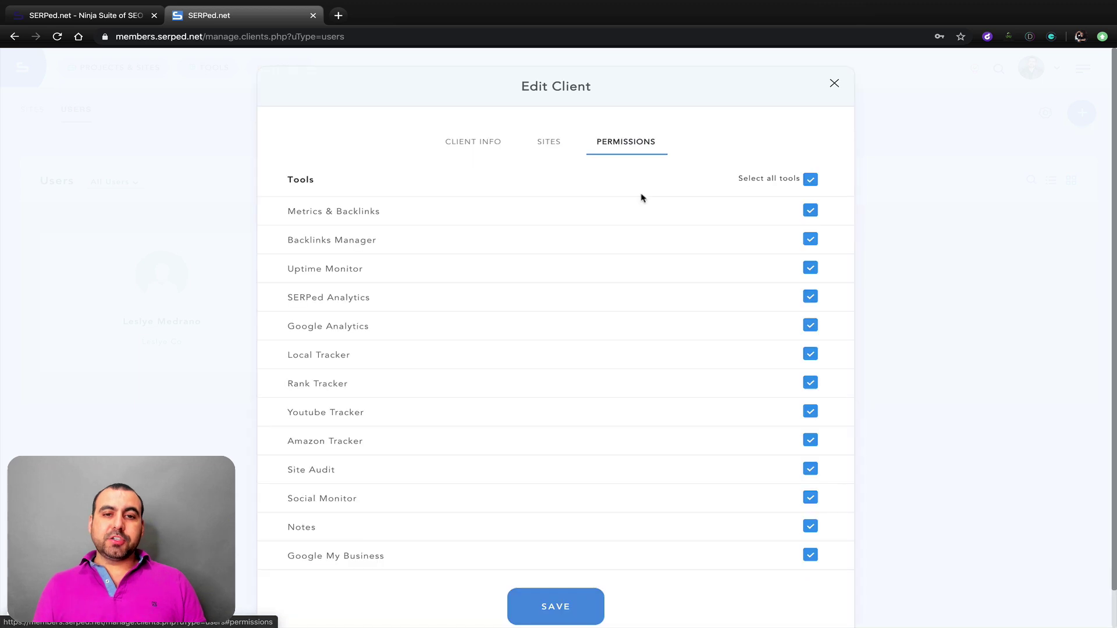
scroll(672, 363, down, 1)
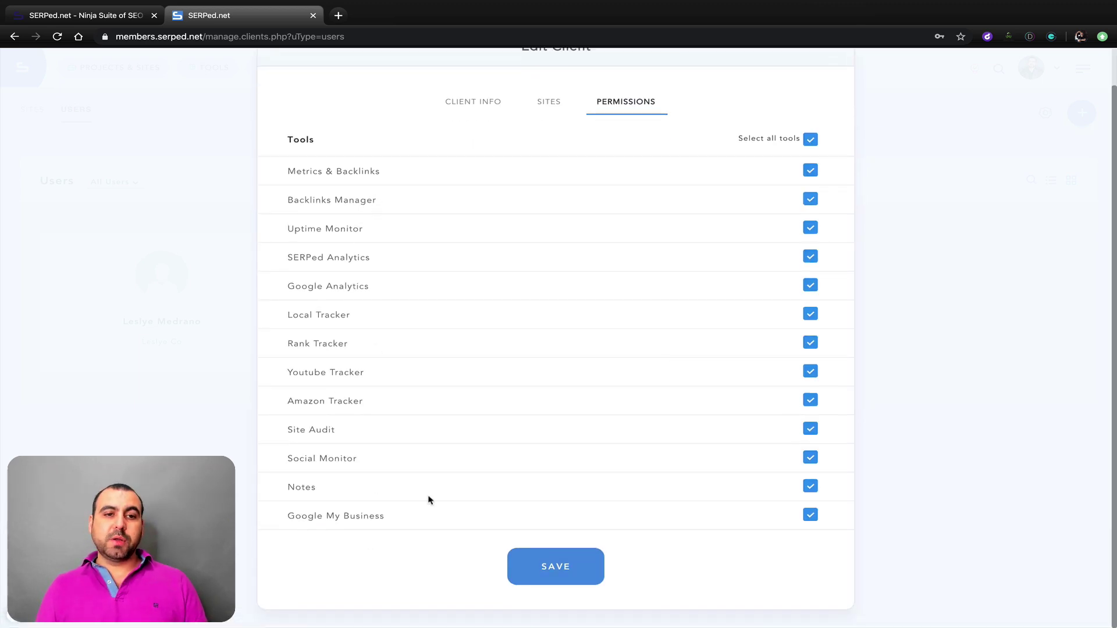
click(809, 486)
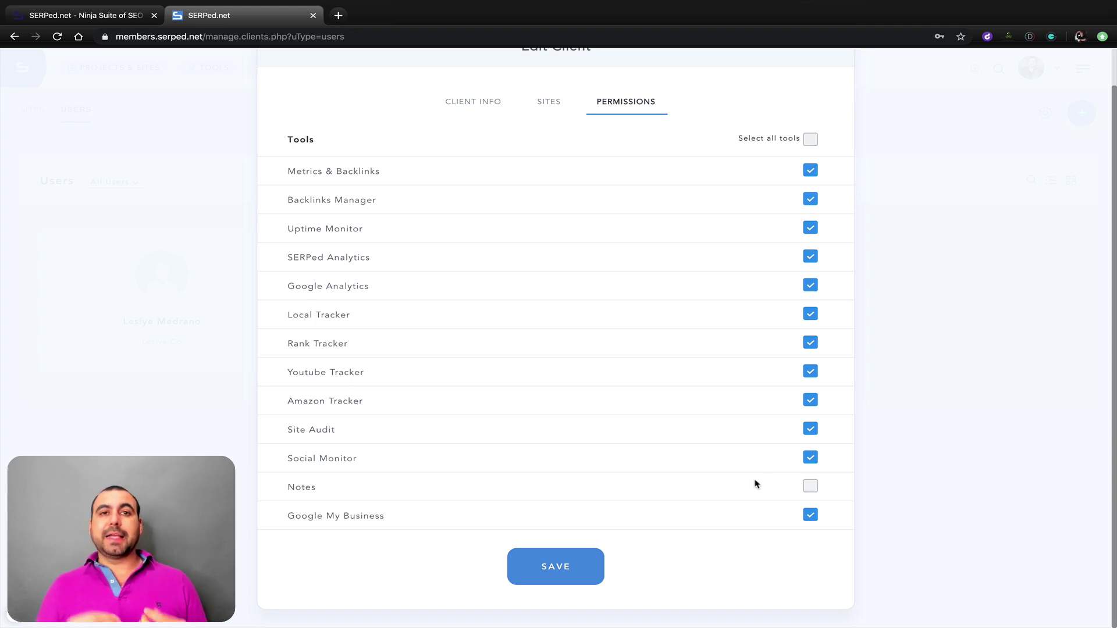
click(587, 564)
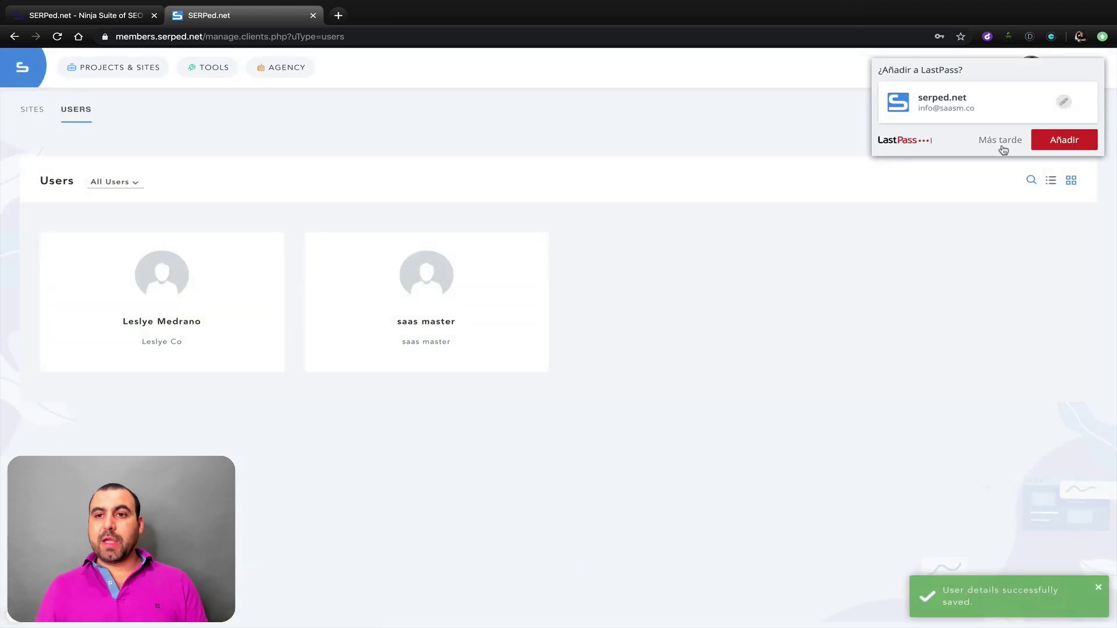
click(1001, 141)
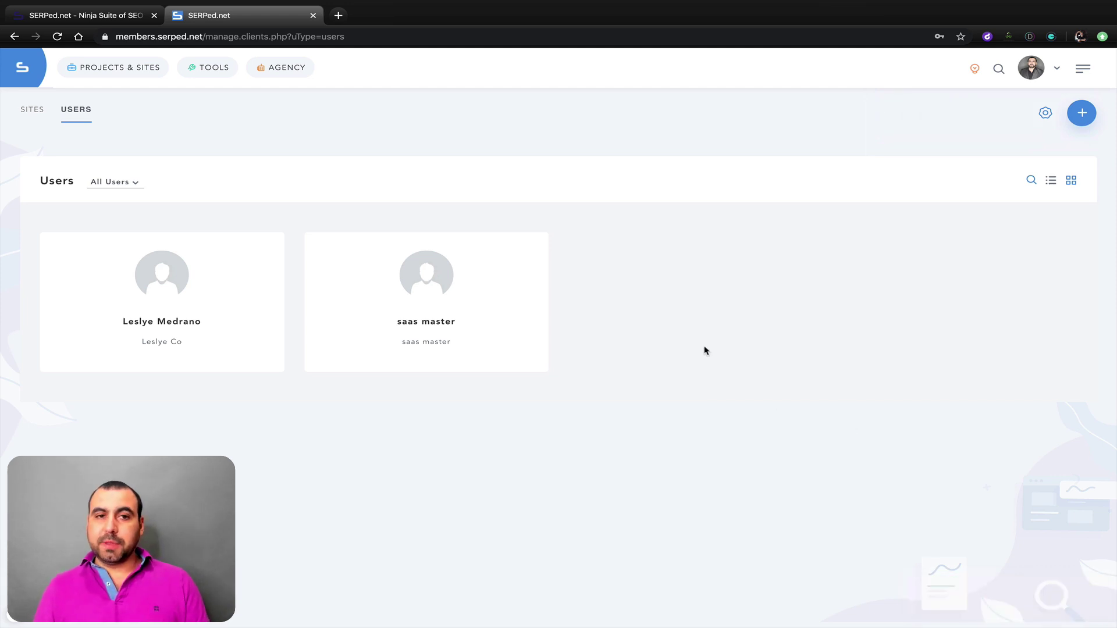
Step: Go to Advanced Prospector under AGENCY and view the new-search types without starting a search
click(290, 69)
click(299, 131)
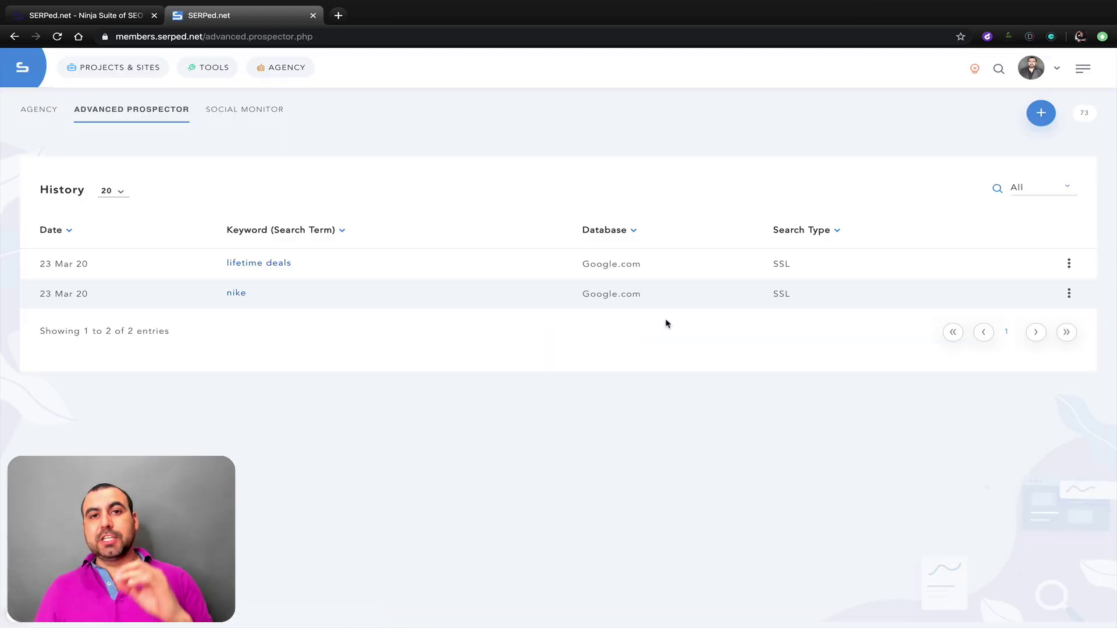
click(1041, 114)
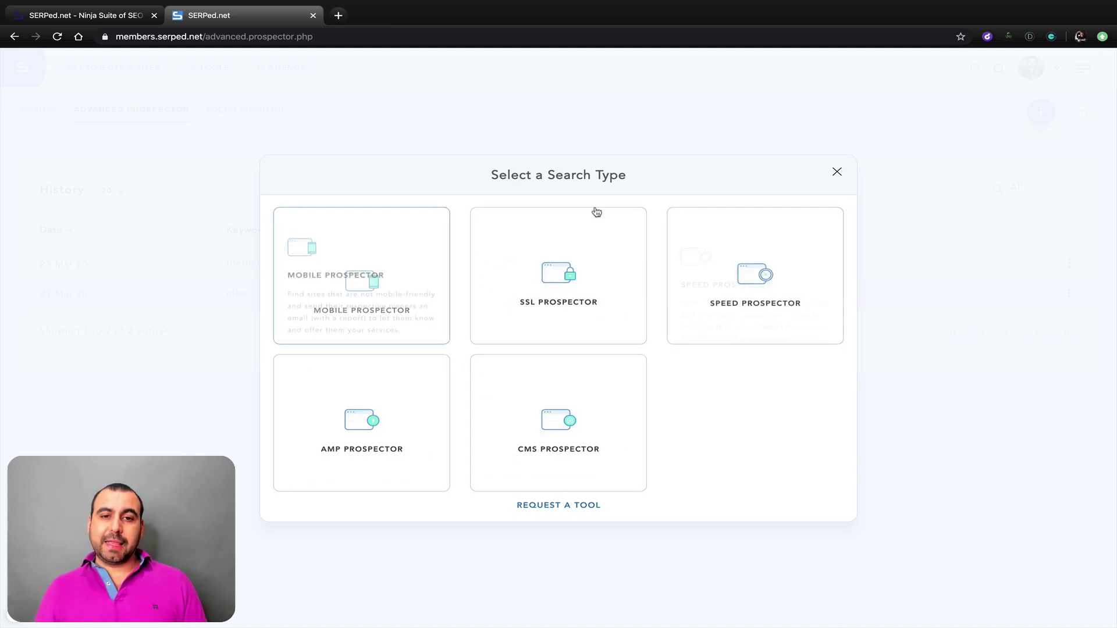
click(837, 173)
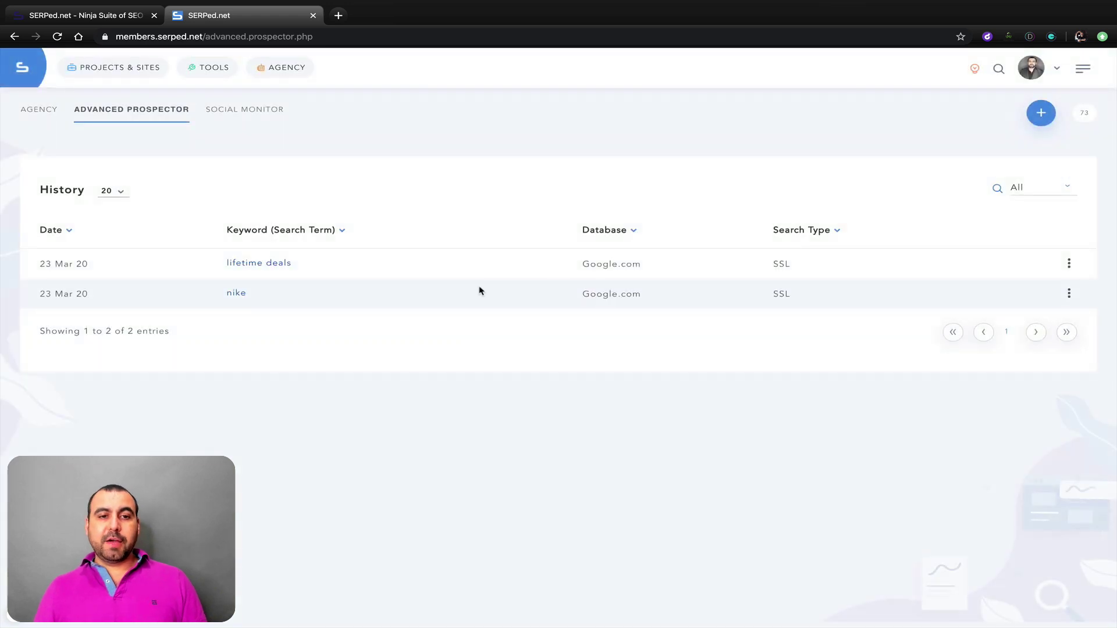
Step: Review the 'lifetime deals' SSL results: 96 secure, 3 not secure, with Whois details per link
click(261, 264)
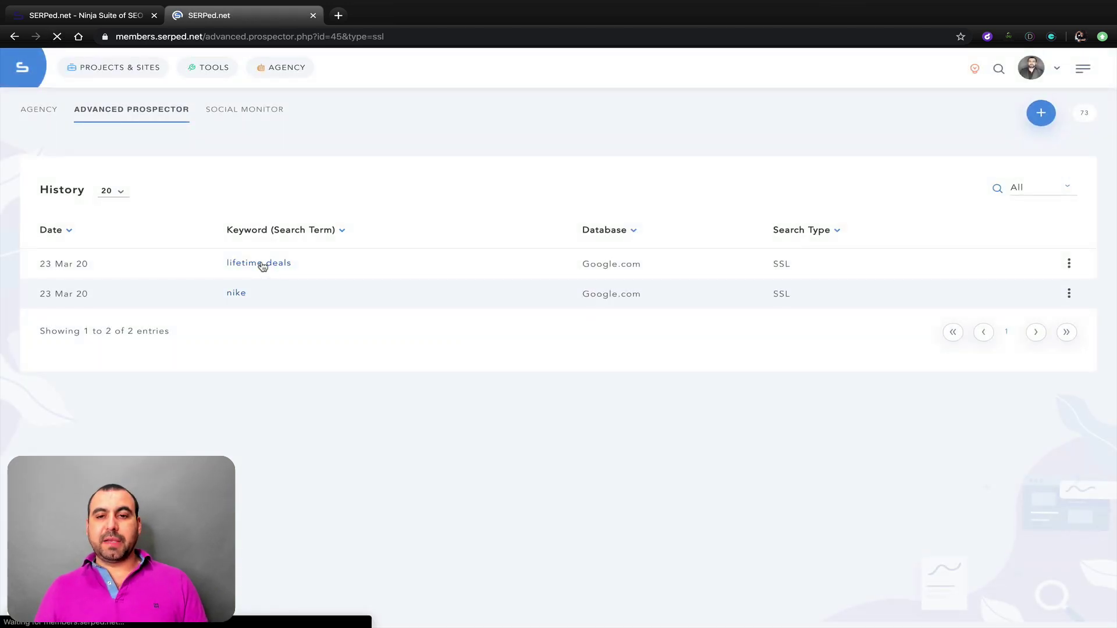
scroll(598, 415, down, 1)
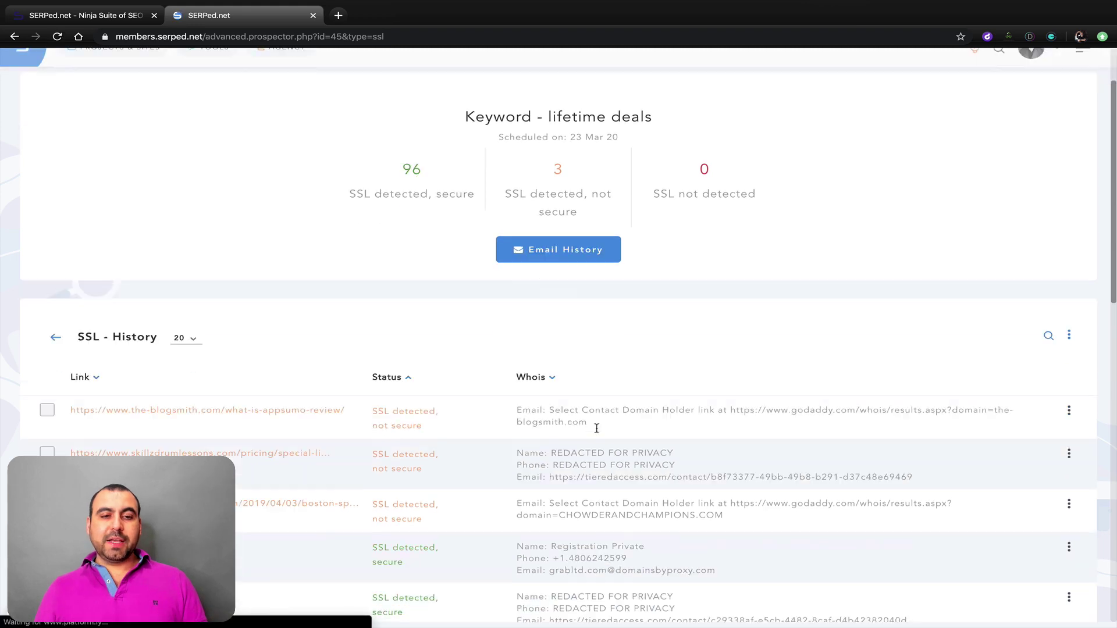
scroll(597, 432, down, 1)
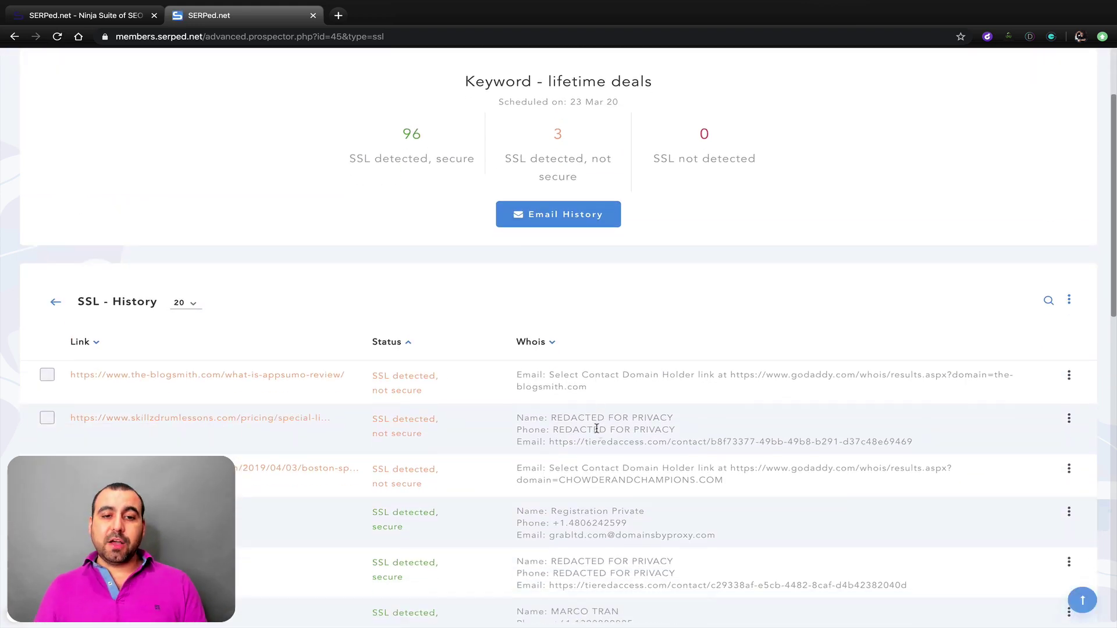
drag(359, 479, 328, 337)
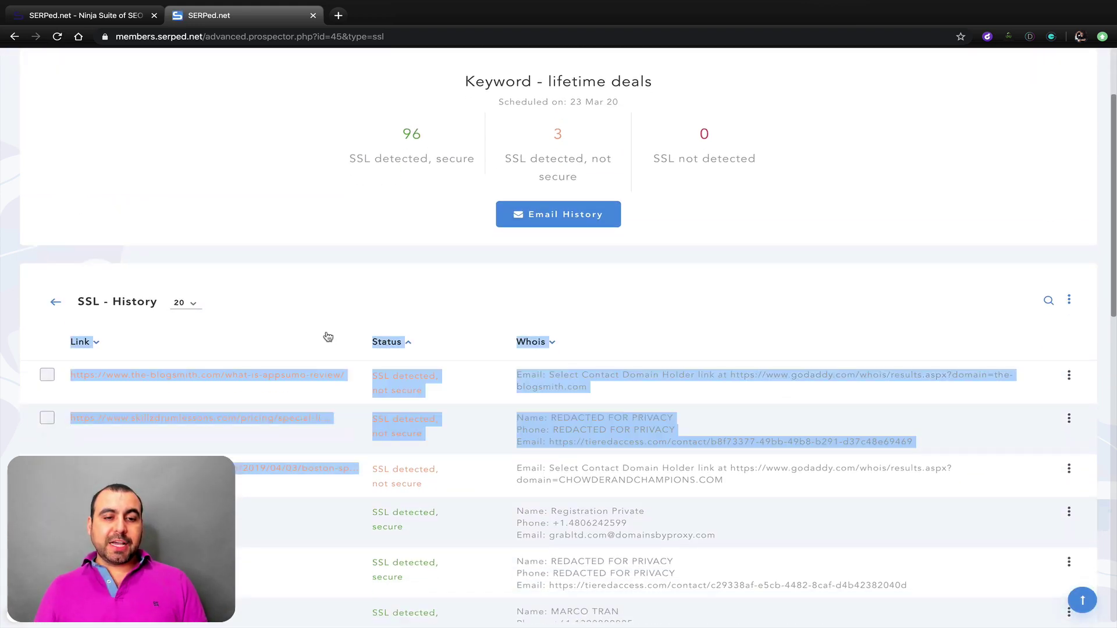
click(495, 435)
scroll(495, 435, up, 2)
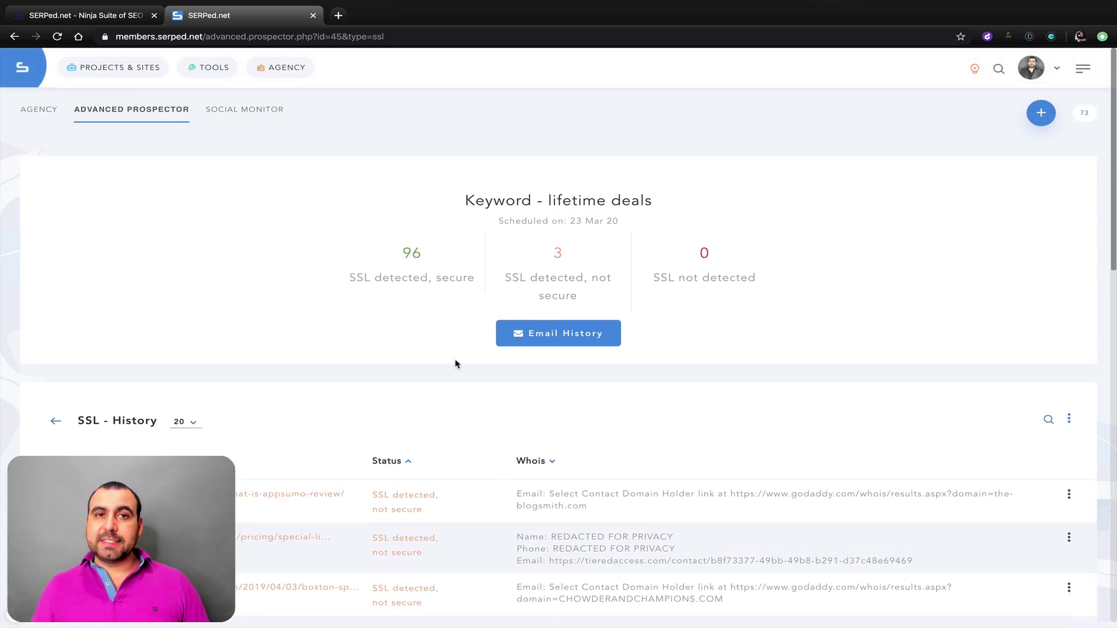
click(287, 69)
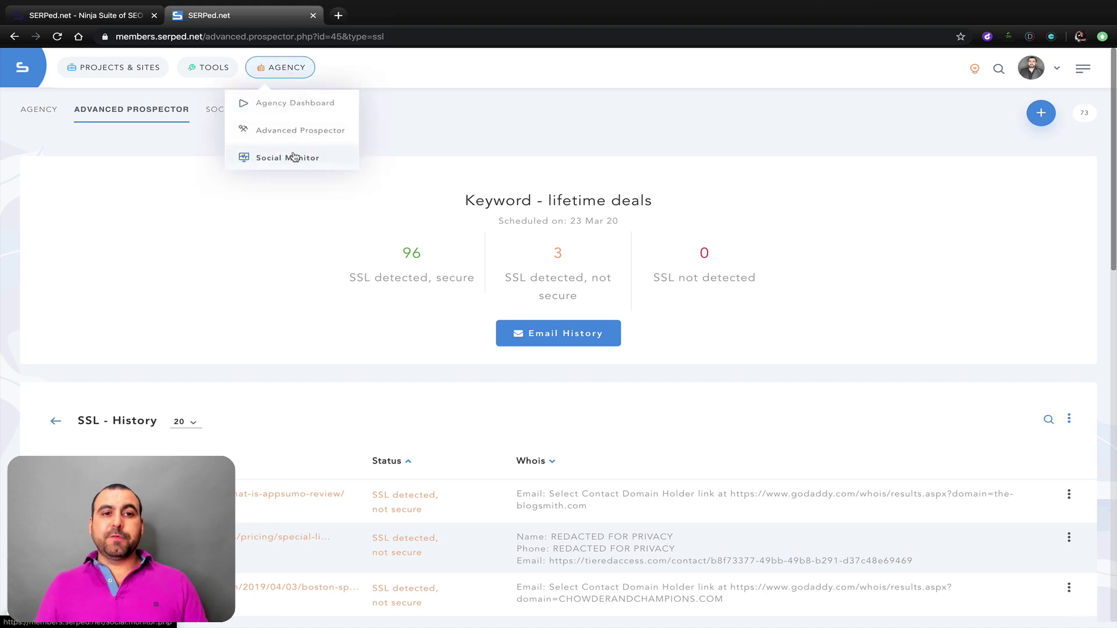